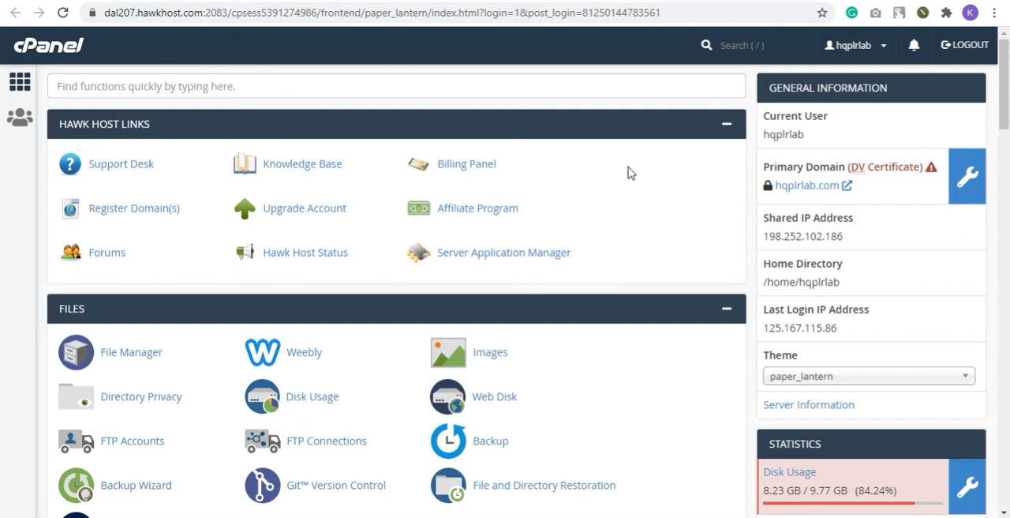
Open the Email Accounts section and start creating a new email account
{"action": "scroll", "coordinate": [631, 229], "scroll_direction": "down", "scroll_amount": 3}
{"action": "scroll", "coordinate": [636, 229], "scroll_direction": "down", "scroll_amount": 7}
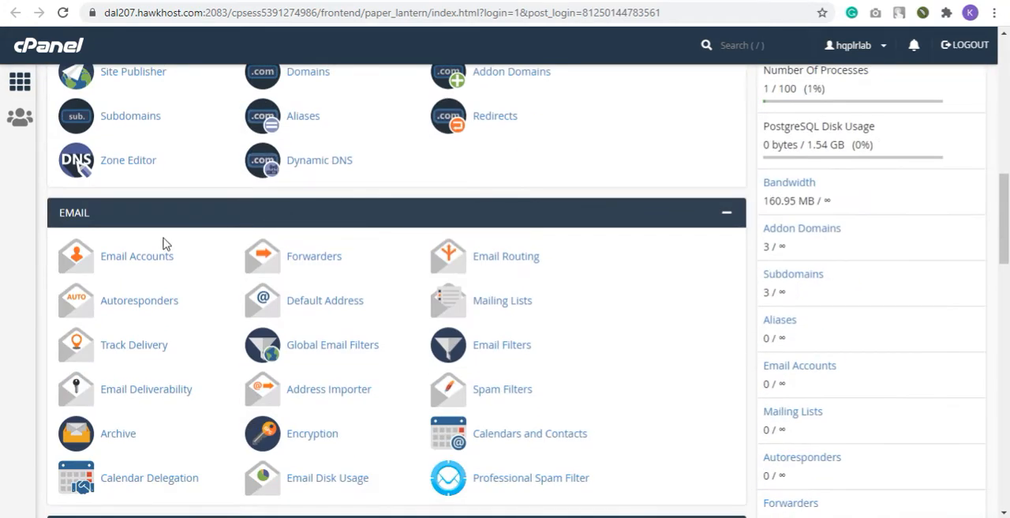
{"action": "scroll", "coordinate": [102, 217], "scroll_direction": "up", "scroll_amount": 10}
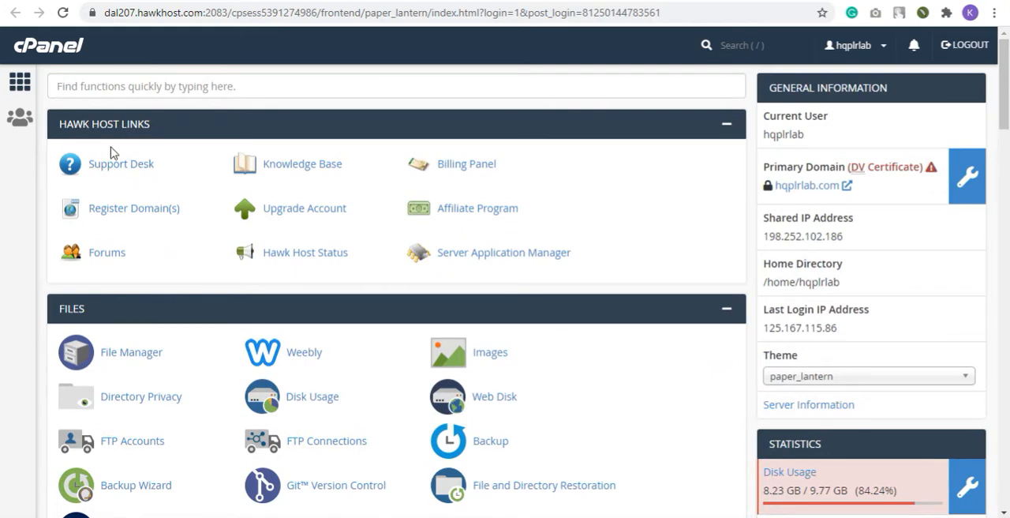
{"action": "scroll", "coordinate": [98, 284], "scroll_direction": "down", "scroll_amount": 2}
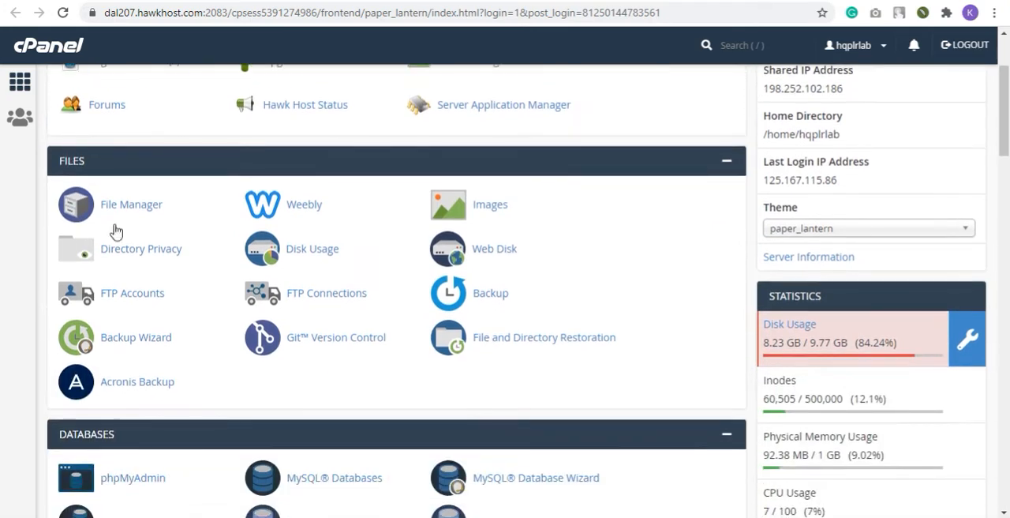
{"action": "scroll", "coordinate": [106, 300], "scroll_direction": "down", "scroll_amount": 2}
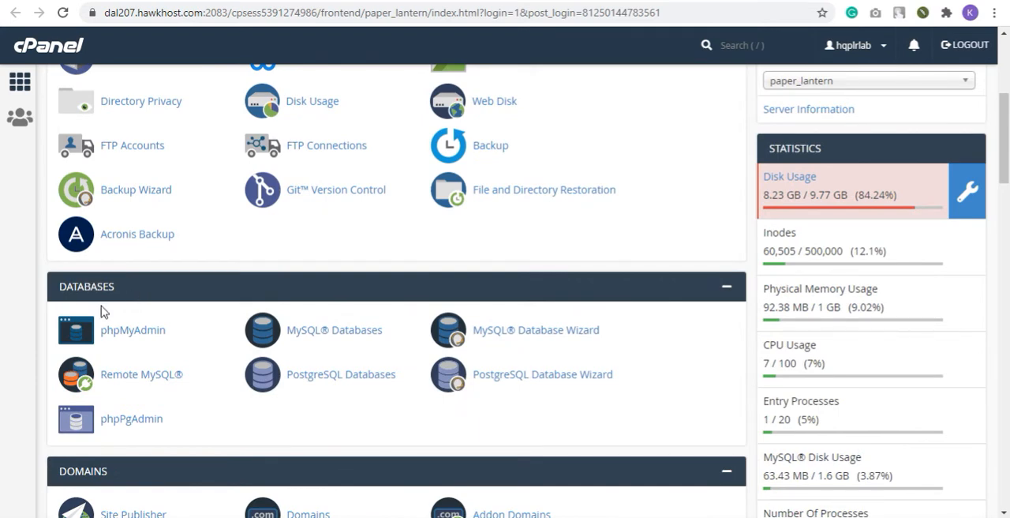
{"action": "scroll", "coordinate": [118, 347], "scroll_direction": "down", "scroll_amount": 3}
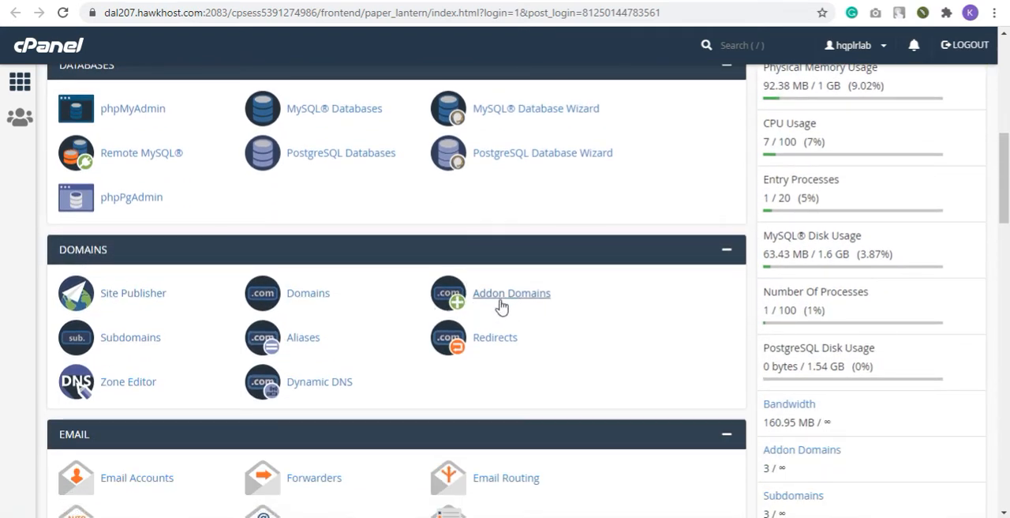
{"action": "scroll", "coordinate": [143, 213], "scroll_direction": "down", "scroll_amount": 2}
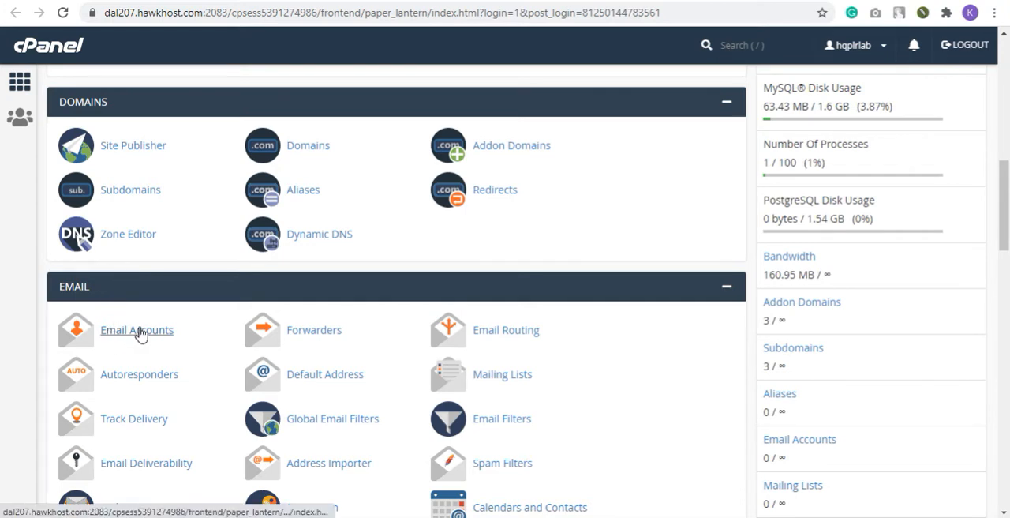
{"action": "scroll", "coordinate": [118, 287], "scroll_direction": "down", "scroll_amount": 1}
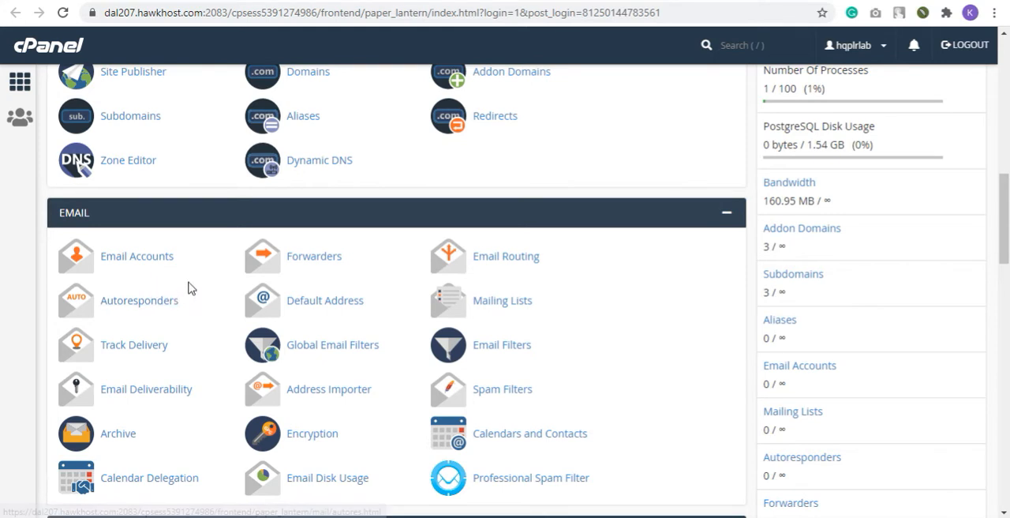
{"action": "left_click", "coordinate": [155, 266]}
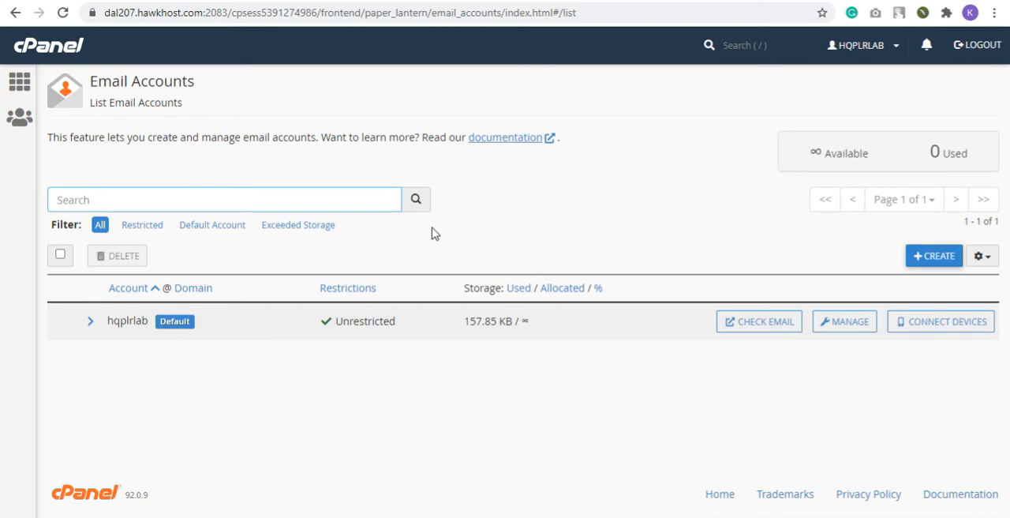
{"action": "left_click", "coordinate": [936, 261]}
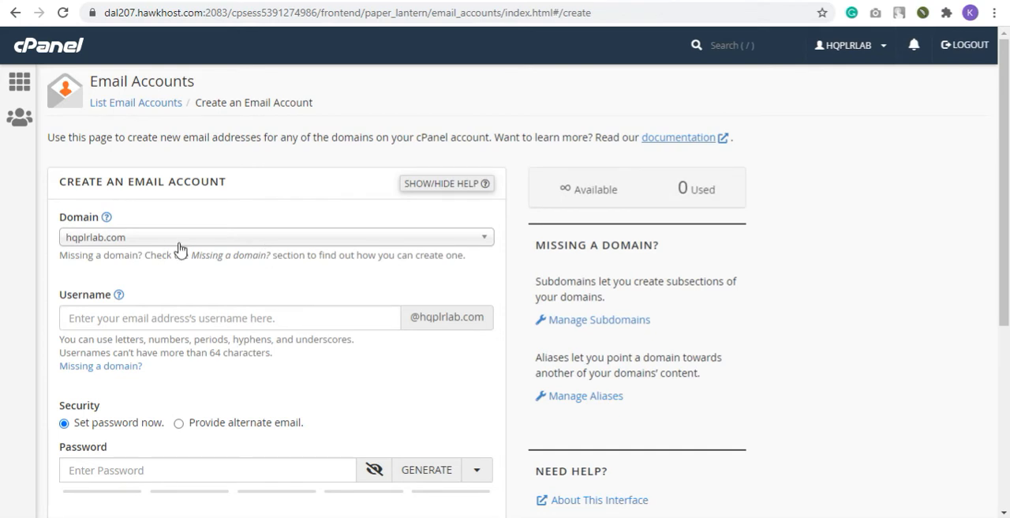
{"action": "left_click", "coordinate": [298, 244]}
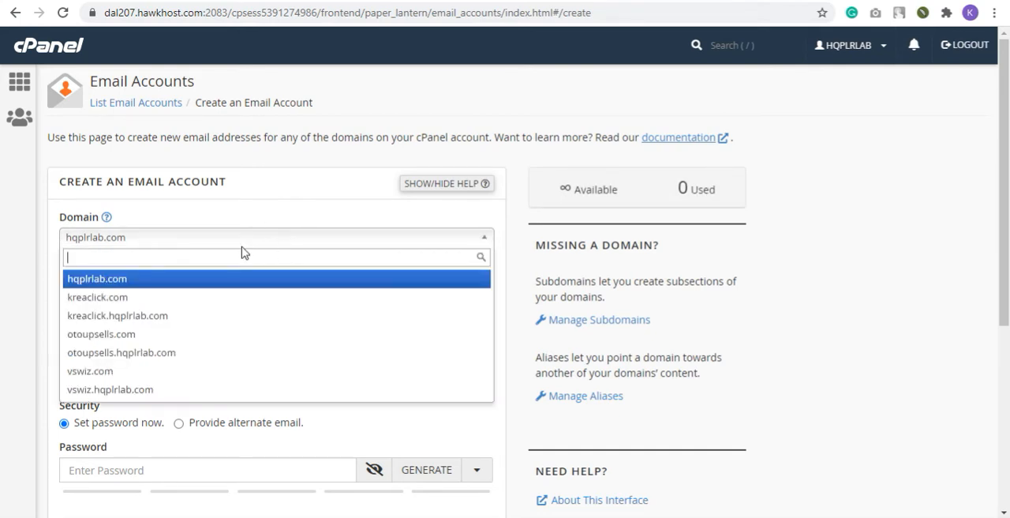
{"action": "left_click", "coordinate": [201, 302]}
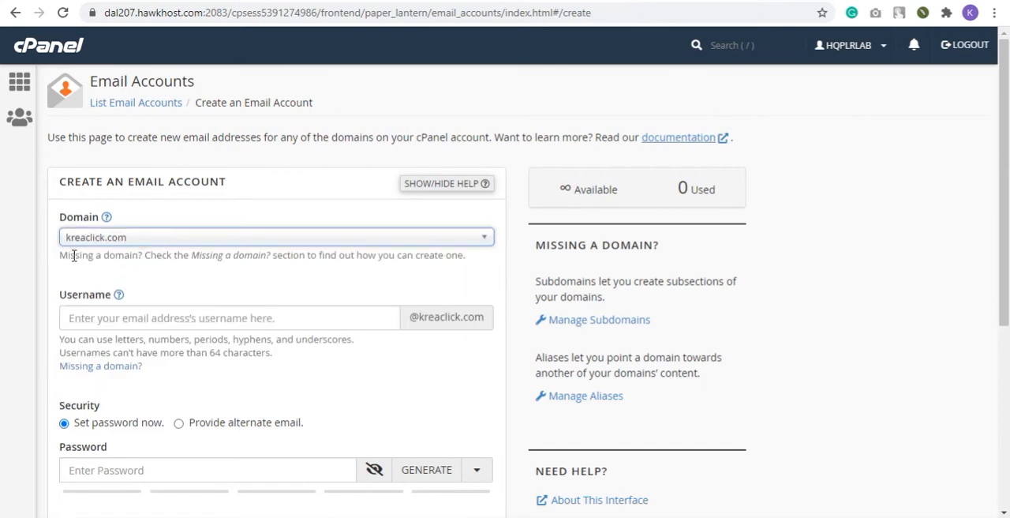
{"action": "left_click", "coordinate": [144, 319]}
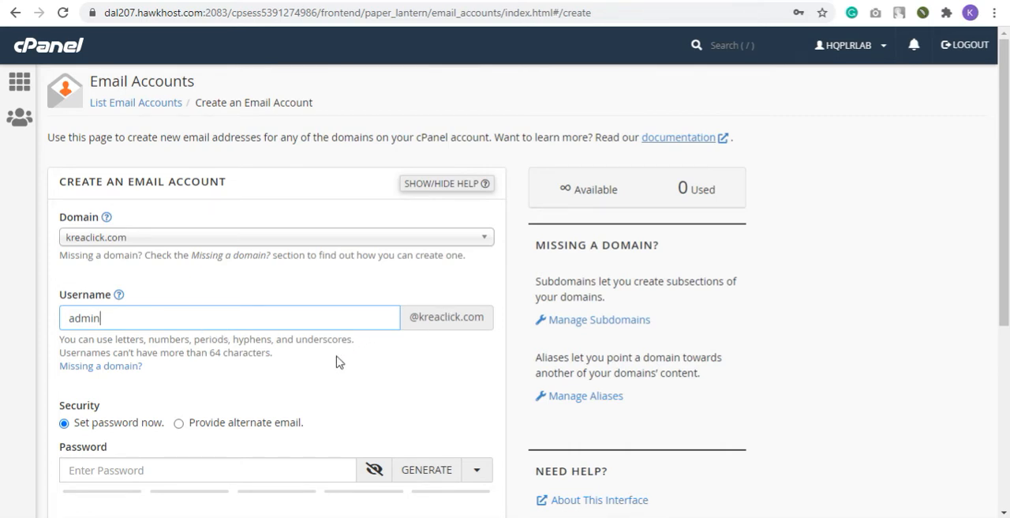
Enter a password for the new email account and reveal it as plain text
{"action": "scroll", "coordinate": [387, 341], "scroll_direction": "down", "scroll_amount": 2}
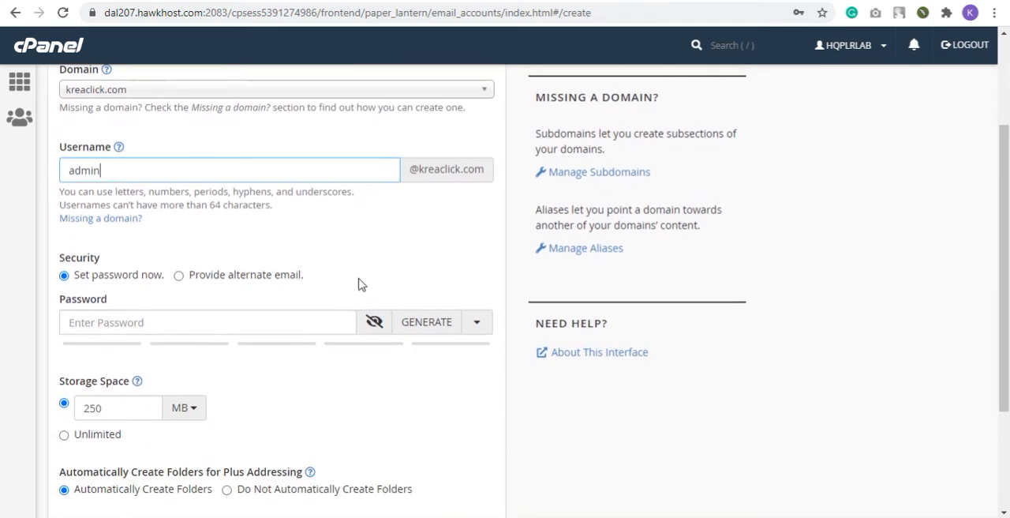
{"action": "left_click", "coordinate": [164, 324]}
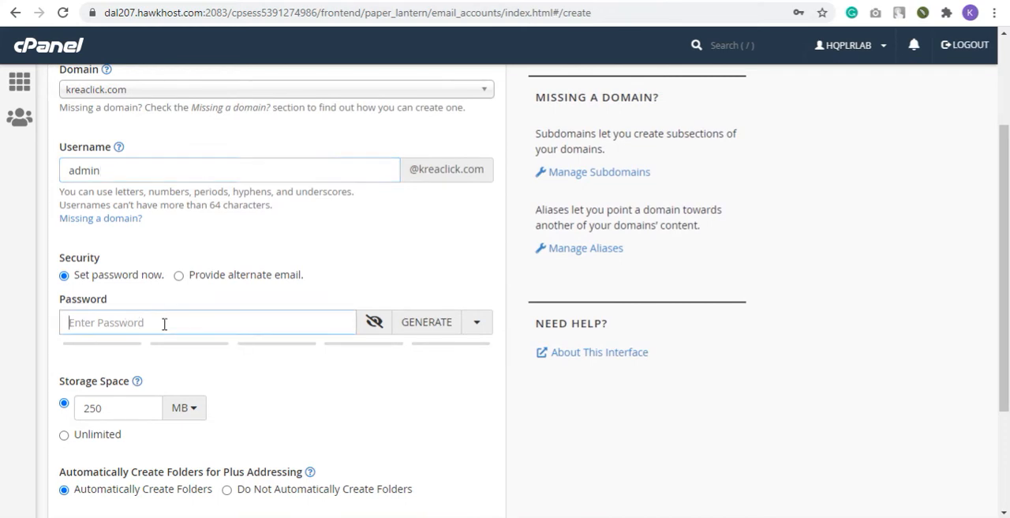
{"action": "type", "text": "ad•••••••"}
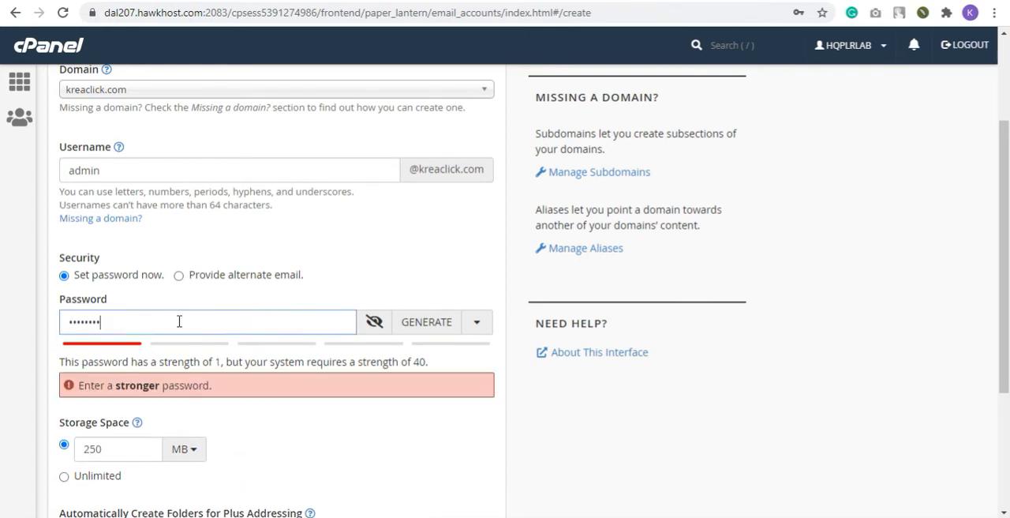
{"action": "left_click", "coordinate": [374, 323]}
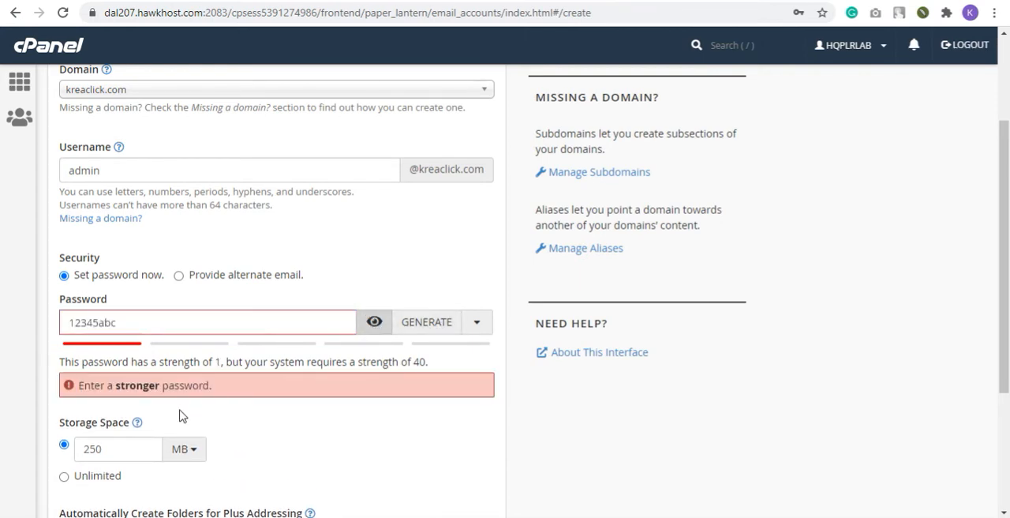
{"action": "scroll", "coordinate": [181, 416], "scroll_direction": "down", "scroll_amount": 3}
{"action": "scroll", "coordinate": [286, 247], "scroll_direction": "up", "scroll_amount": 1}
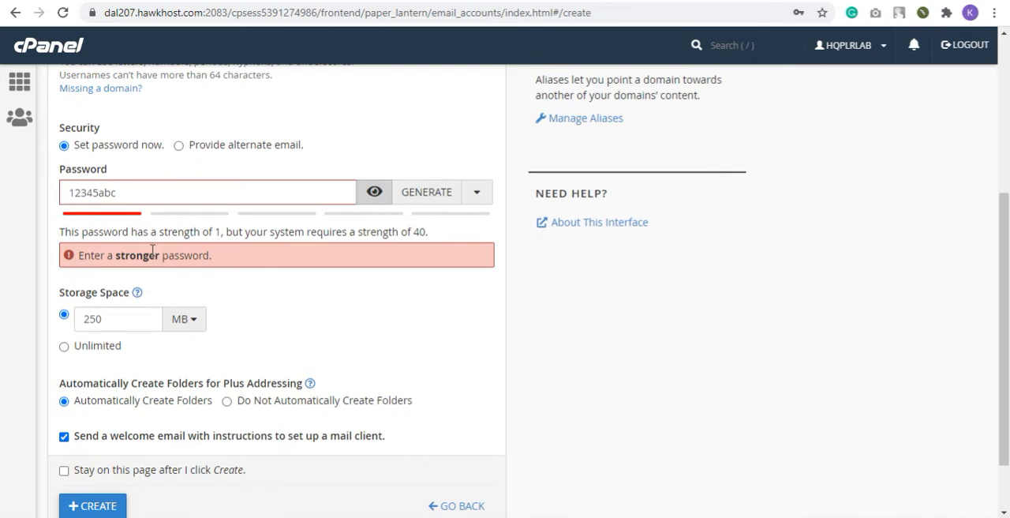
Replace the account password with a stronger one that mixes numbers, letters and special characters
{"action": "left_click", "coordinate": [129, 191]}
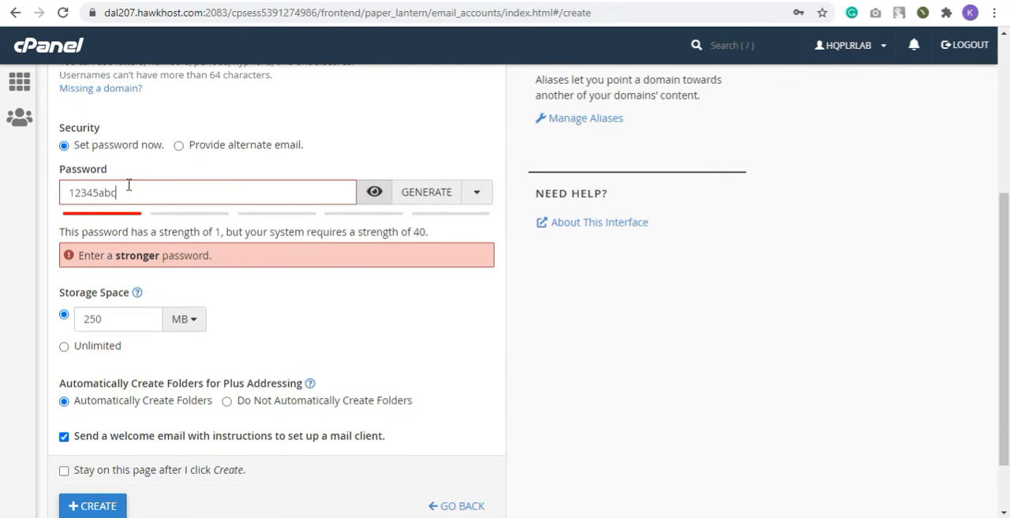
{"action": "type", "text": "ll"}
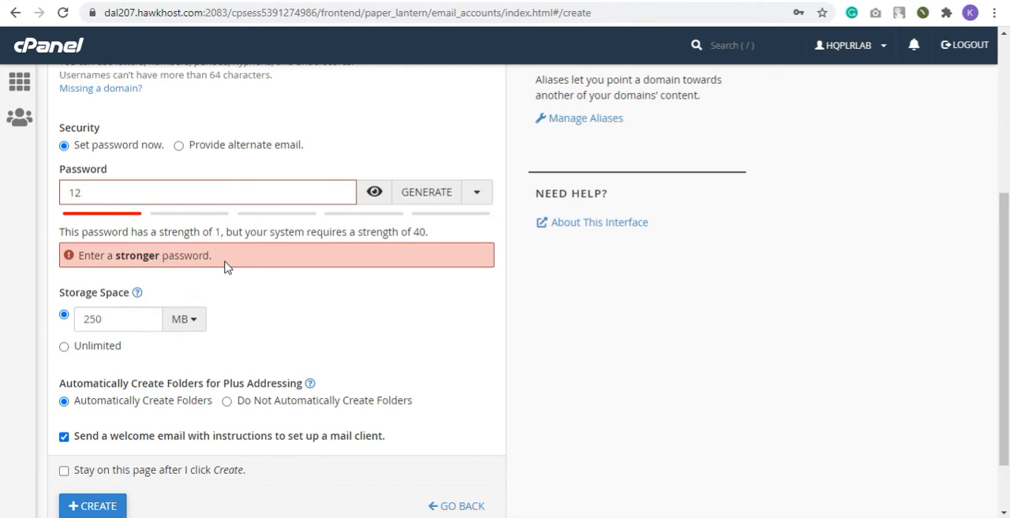
{"action": "key", "text": "BackSpace"}
{"action": "key", "text": "BackSpace"}
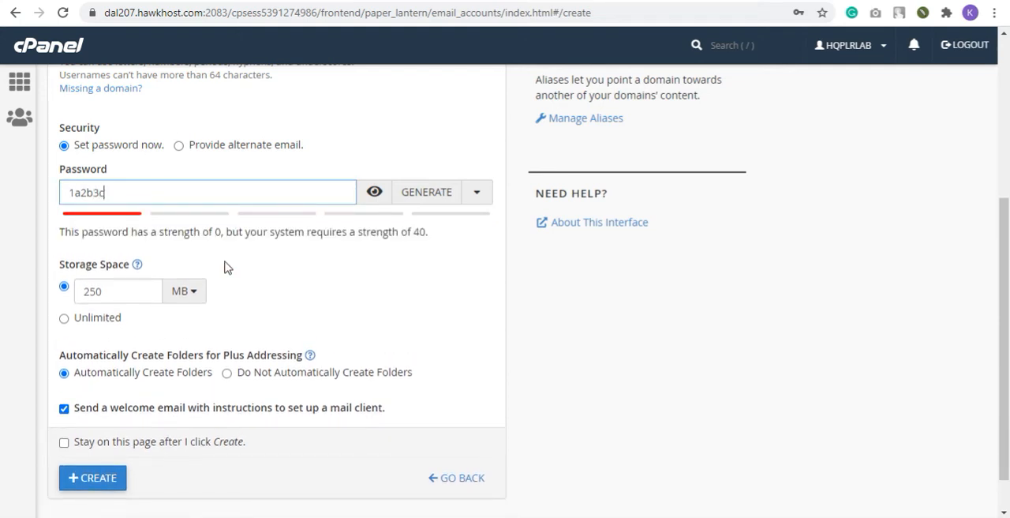
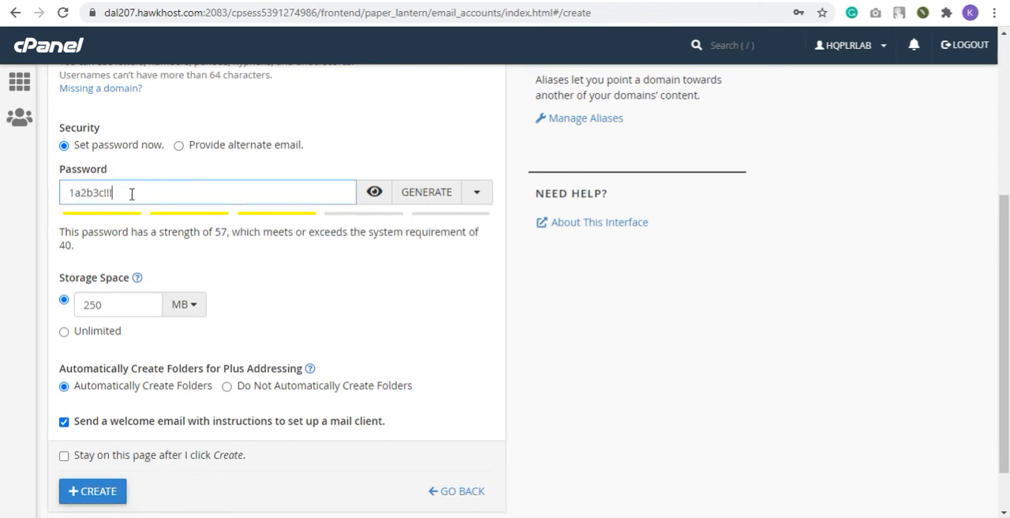
Toggle the account password between hidden and visible, leaving it shown as plain text
{"action": "scroll", "coordinate": [235, 221], "scroll_direction": "up", "scroll_amount": 4}
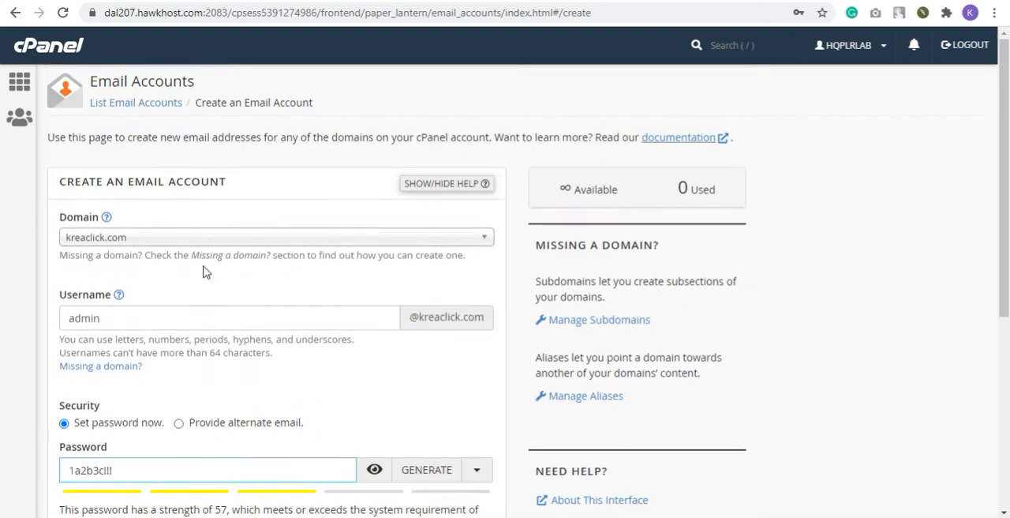
{"action": "scroll", "coordinate": [206, 271], "scroll_direction": "down", "scroll_amount": 4}
{"action": "left_click", "coordinate": [374, 173]}
{"action": "left_click", "coordinate": [376, 174]}
{"action": "left_click", "coordinate": [377, 175]}
{"action": "left_click", "coordinate": [378, 177]}
{"action": "left_click", "coordinate": [379, 178]}
{"action": "left_click", "coordinate": [380, 180]}
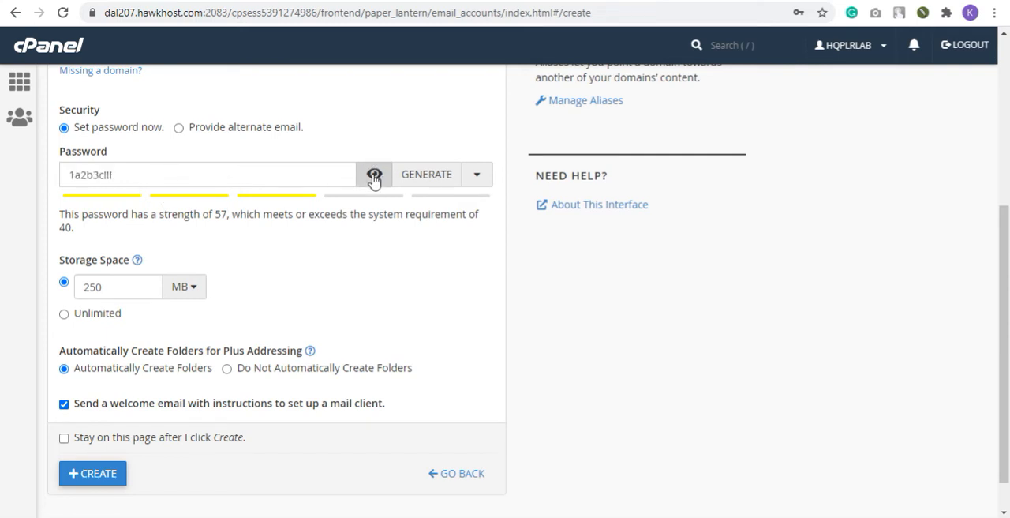
Fill the password field with a generated random password, regenerating it several times
{"action": "left_click", "coordinate": [403, 172]}
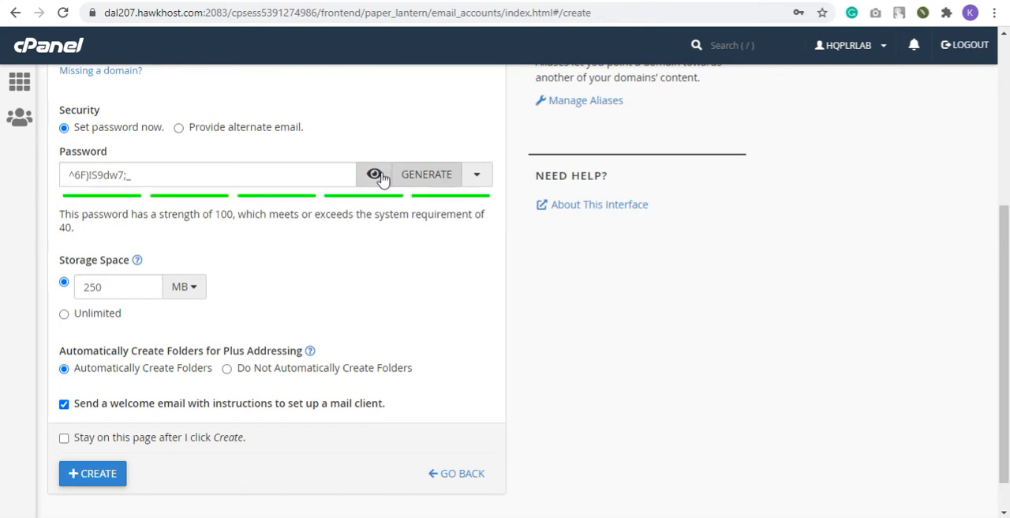
{"action": "left_click", "coordinate": [429, 178]}
{"action": "left_click", "coordinate": [429, 178]}
{"action": "left_click", "coordinate": [428, 177]}
Replace the generated password with the custom account password chosen before
{"action": "left_click", "coordinate": [269, 180]}
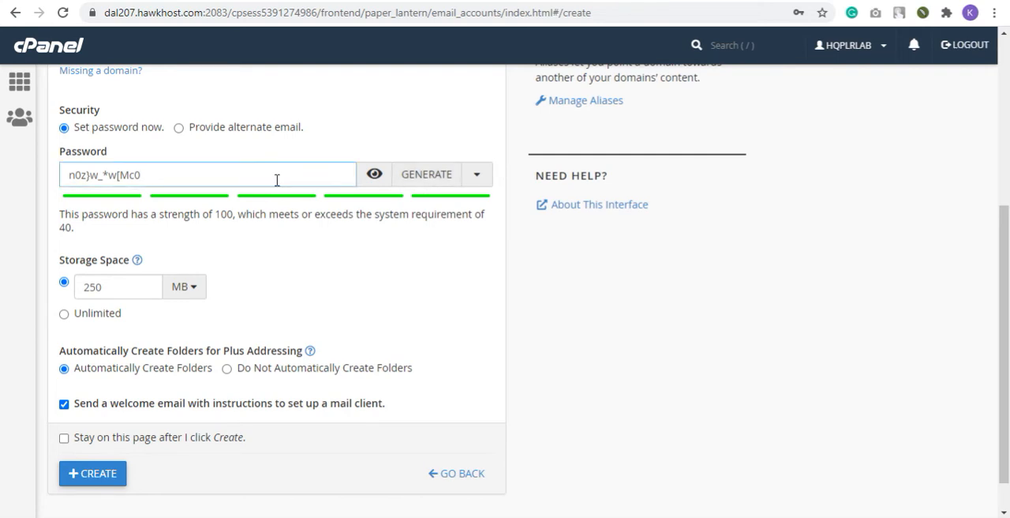
{"action": "key", "text": "ctrl+a"}
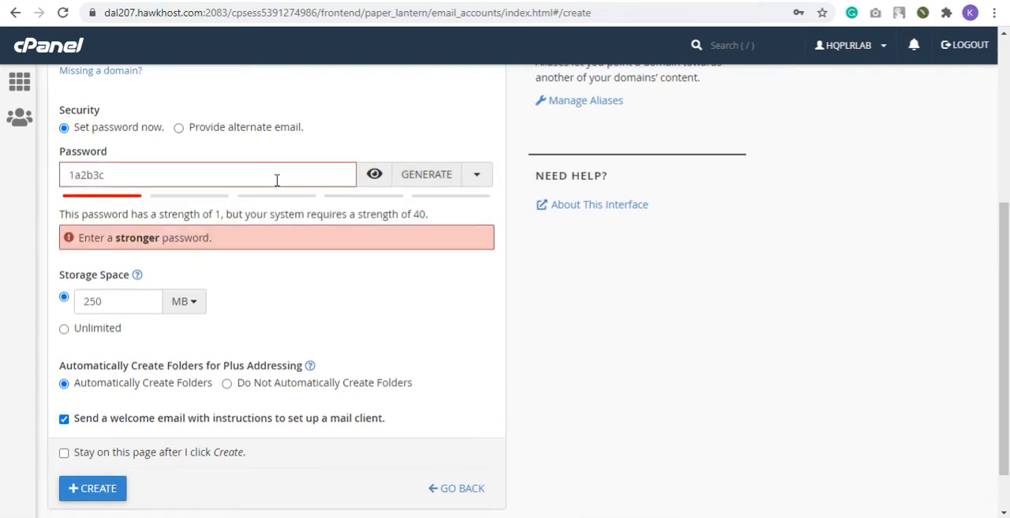
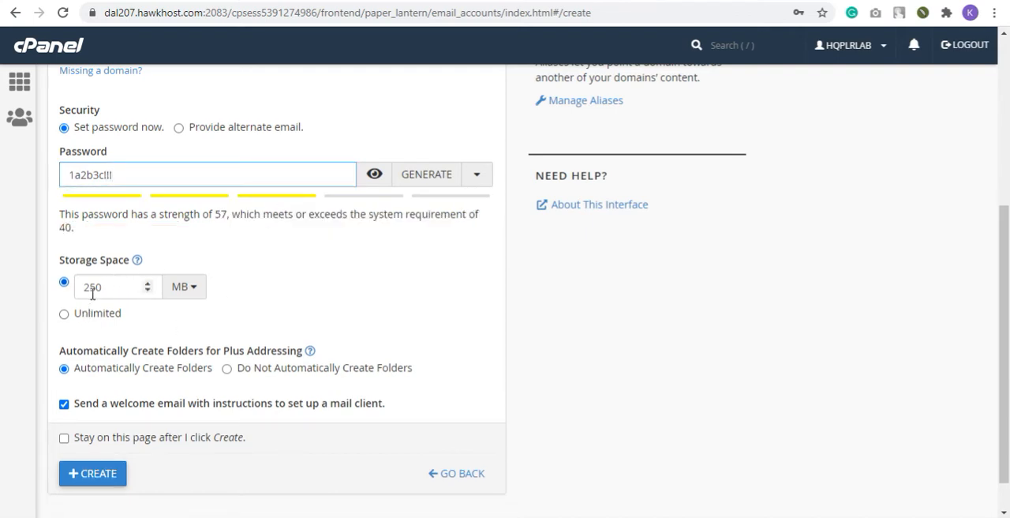
Set the storage space to Unlimited and create the email account
{"action": "left_click", "coordinate": [202, 286]}
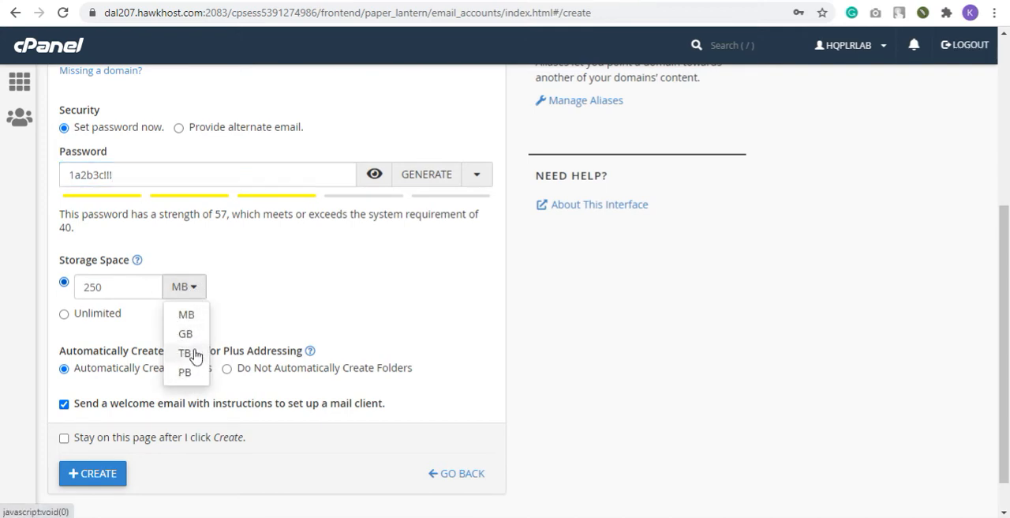
{"action": "left_click", "coordinate": [244, 282]}
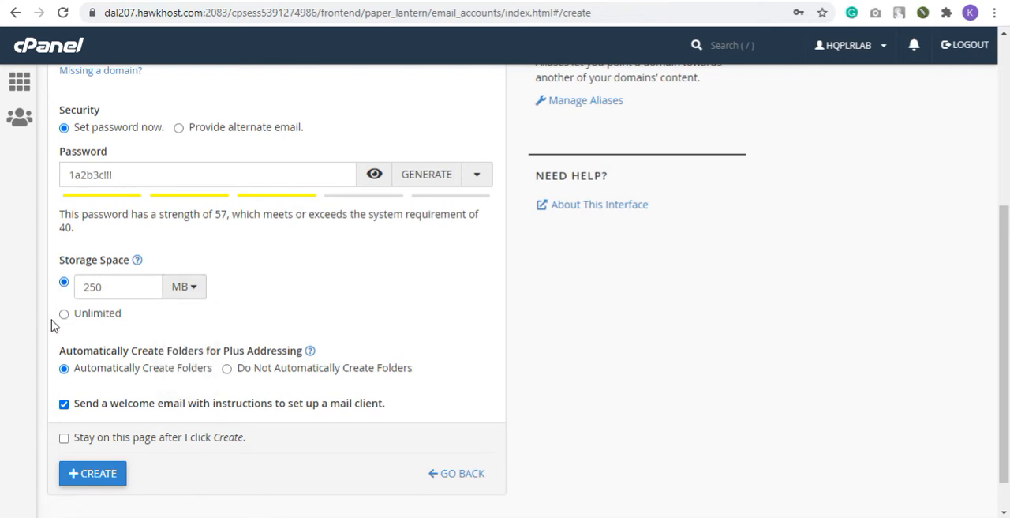
{"action": "left_click", "coordinate": [64, 316]}
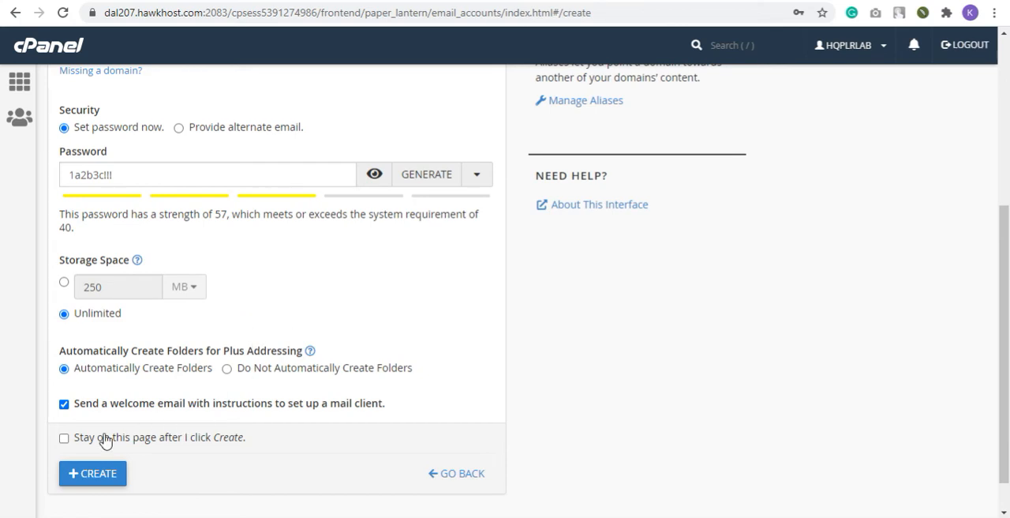
{"action": "left_click", "coordinate": [63, 406]}
{"action": "left_click", "coordinate": [64, 405]}
{"action": "left_click", "coordinate": [111, 479]}
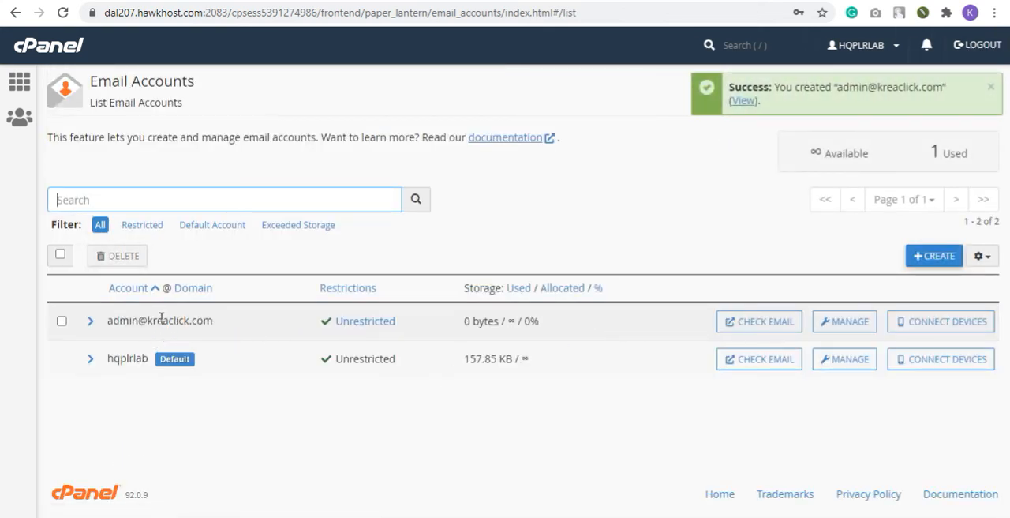
Highlight the new account's email address in the email accounts list to check it
{"action": "left_click_drag", "start_coordinate": [106, 322], "coordinate": [217, 329]}
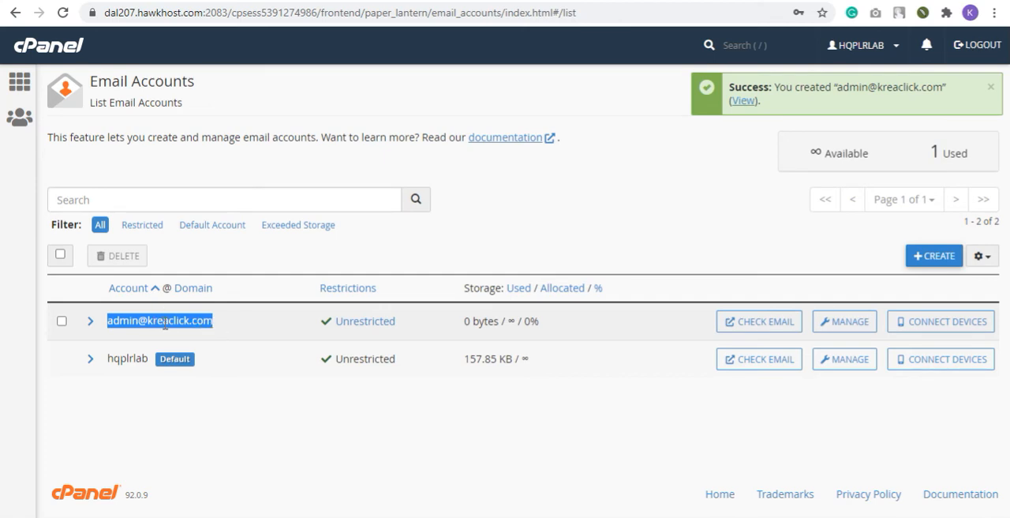
{"action": "left_click", "coordinate": [214, 329]}
{"action": "left_click_drag", "start_coordinate": [235, 325], "coordinate": [107, 320]}
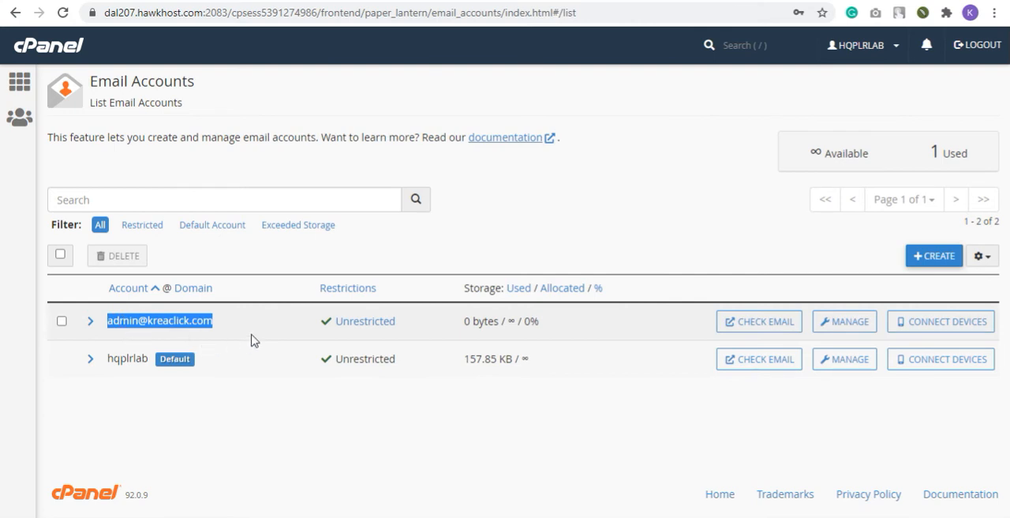
{"action": "left_click", "coordinate": [138, 325]}
{"action": "left_click", "coordinate": [752, 321]}
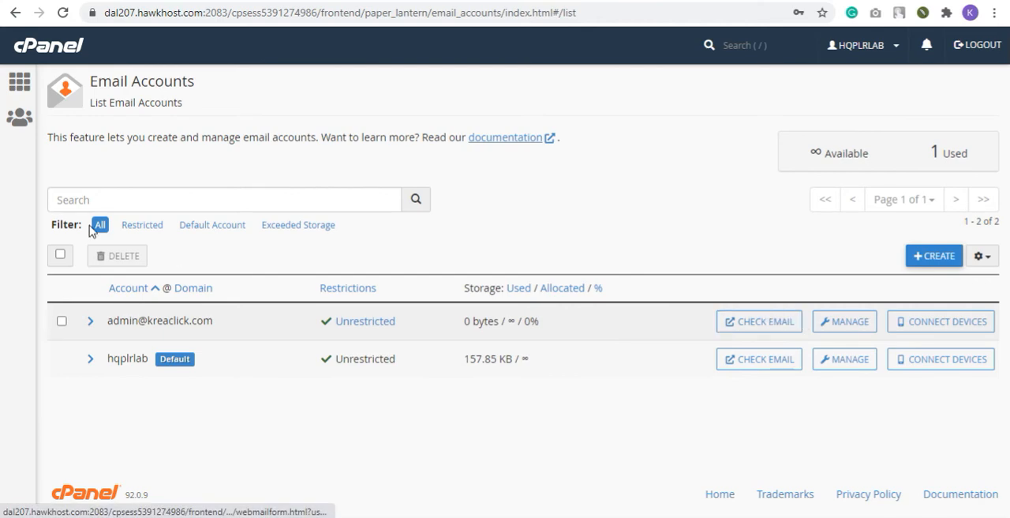
Return to the cPanel home page and reopen the Email Accounts list from the Email section
{"action": "left_click", "coordinate": [29, 83]}
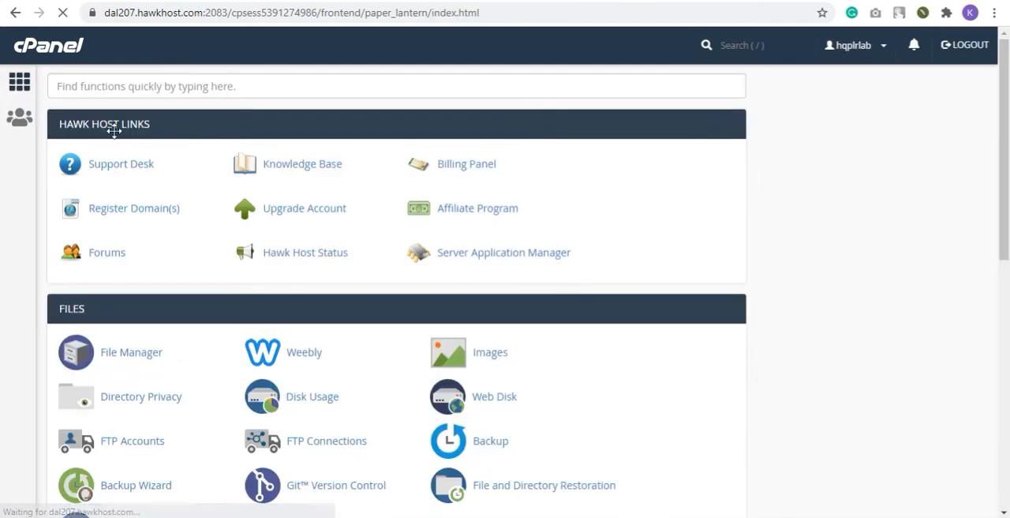
{"action": "scroll", "coordinate": [183, 363], "scroll_direction": "down", "scroll_amount": 4}
{"action": "scroll", "coordinate": [185, 345], "scroll_direction": "down", "scroll_amount": 5}
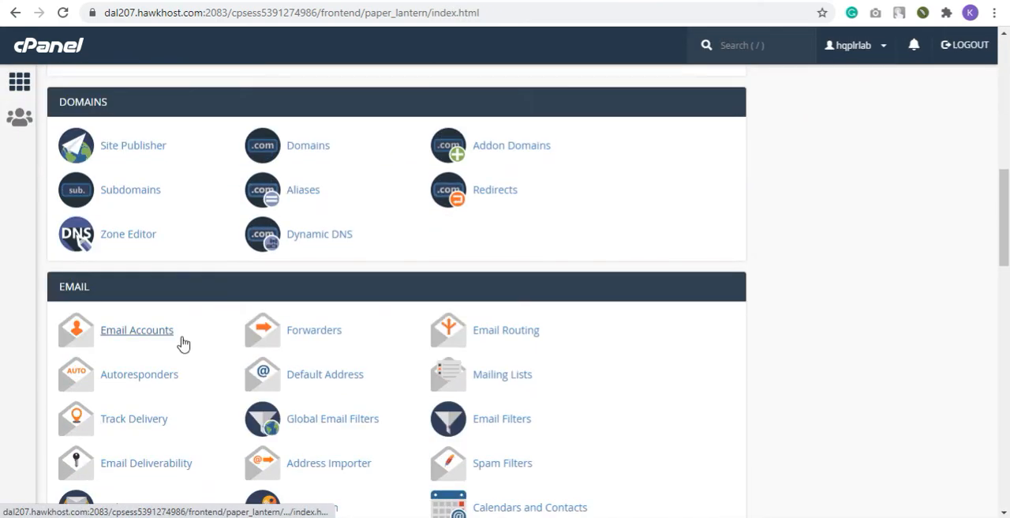
{"action": "left_click", "coordinate": [152, 335]}
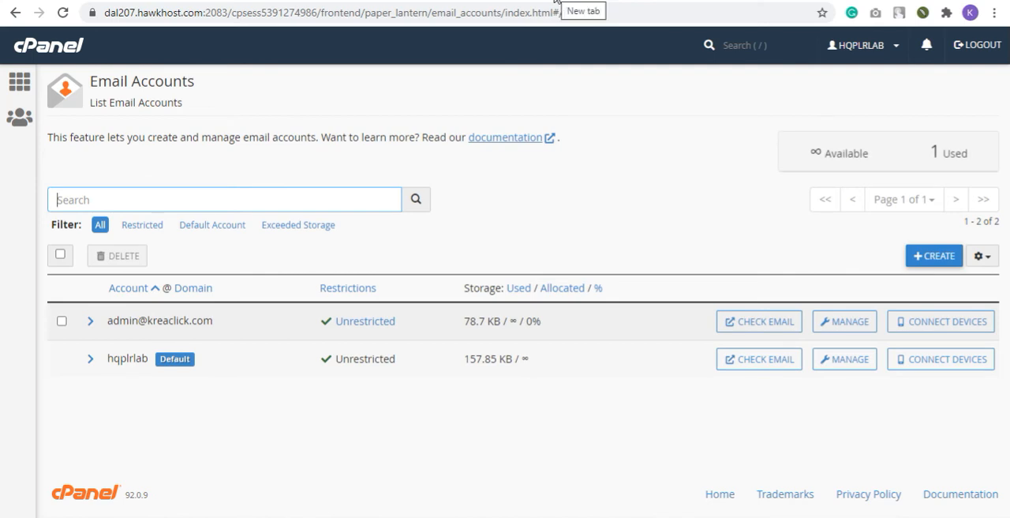
Open kreaclick.com/webmail in a new browser tab
{"action": "left_click", "coordinate": [555, 1]}
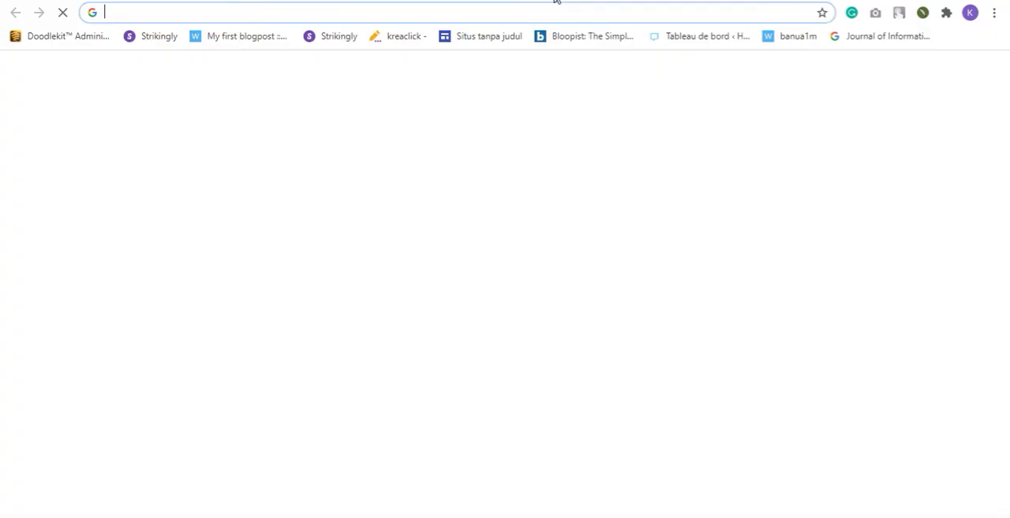
{"action": "type", "text": "kreacli"}
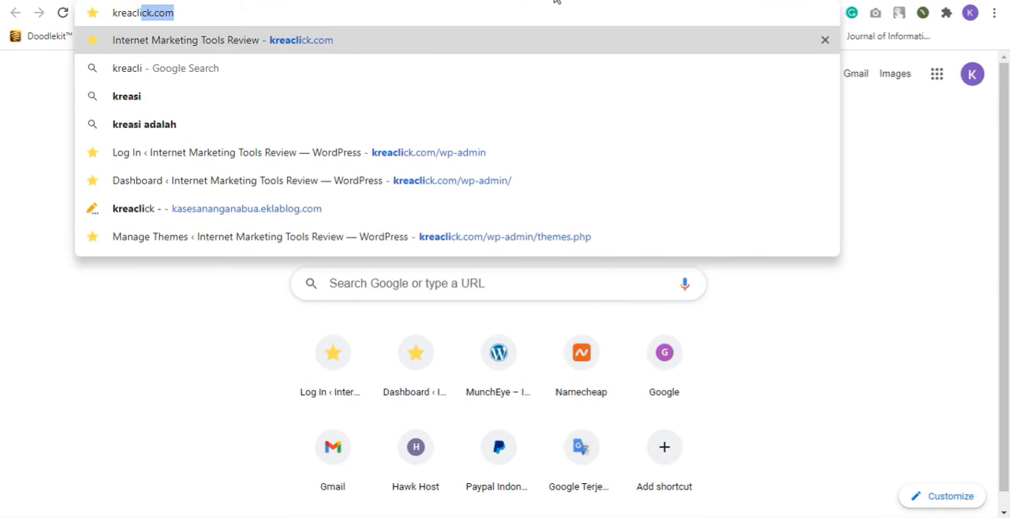
{"action": "key", "text": "Right"}
{"action": "type", "text": "/"}
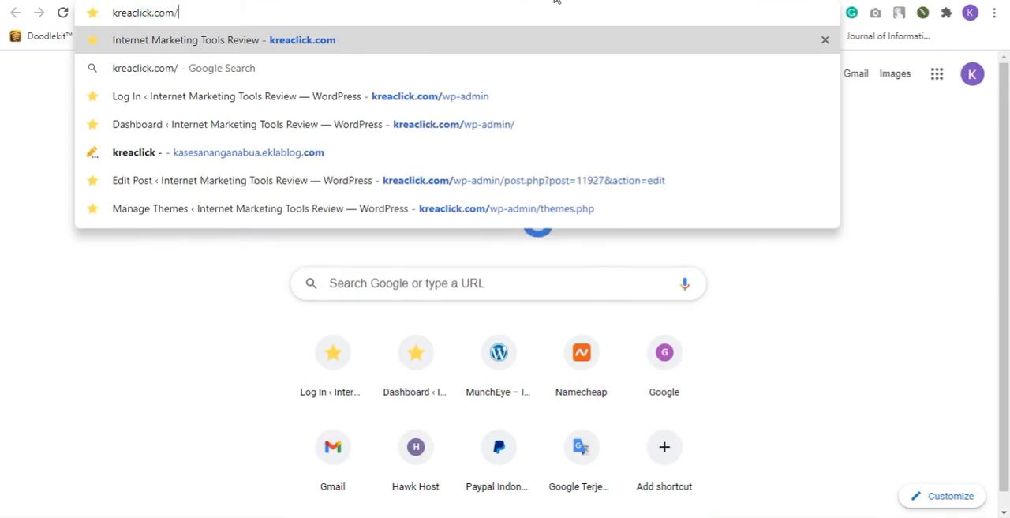
{"action": "type", "text": "webm"}
{"action": "key", "text": "BackSpace"}
{"action": "type", "text": "bmast"}
{"action": "key", "text": "BackSpace"}
{"action": "key", "text": "BackSpace"}
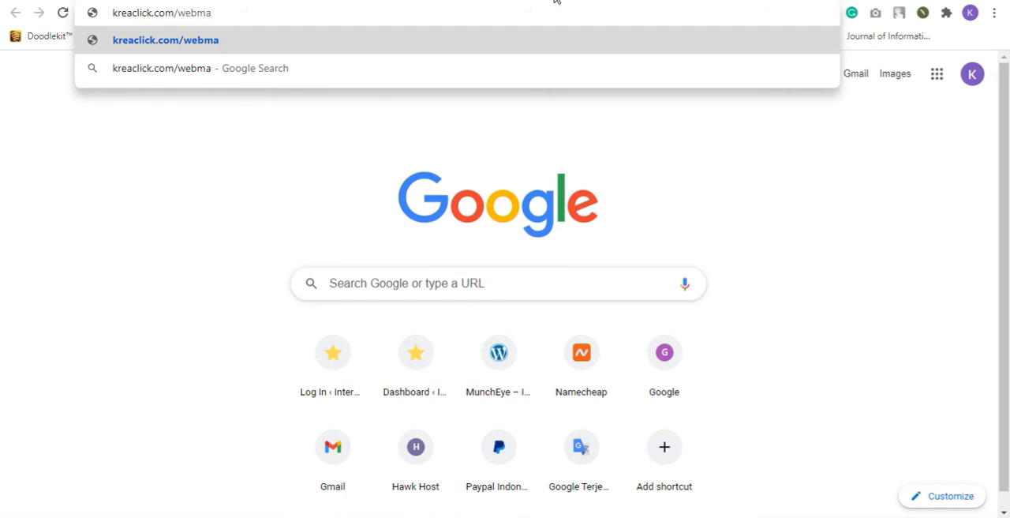
{"action": "type", "text": "l"}
{"action": "key", "text": "BackSpace"}
{"action": "type", "text": "il"}
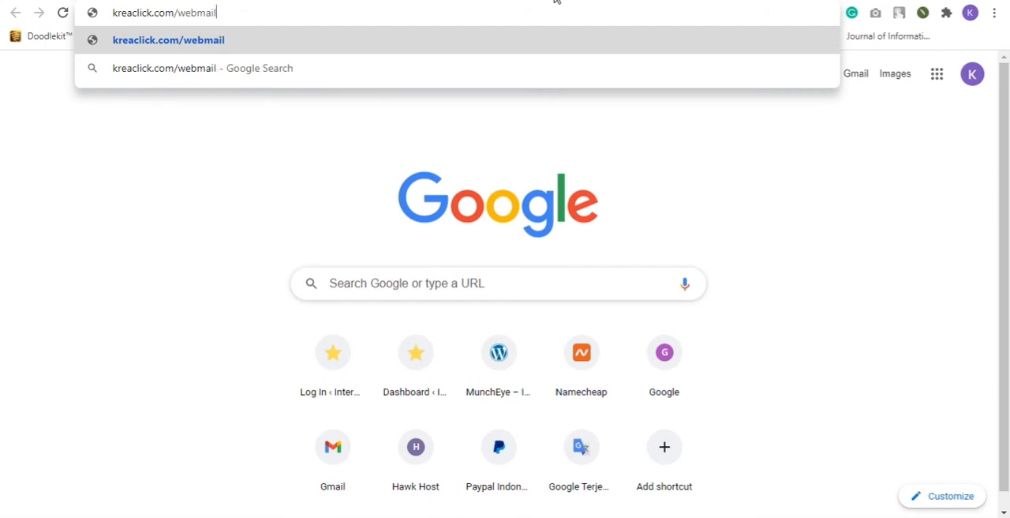
{"action": "key", "text": "Return"}
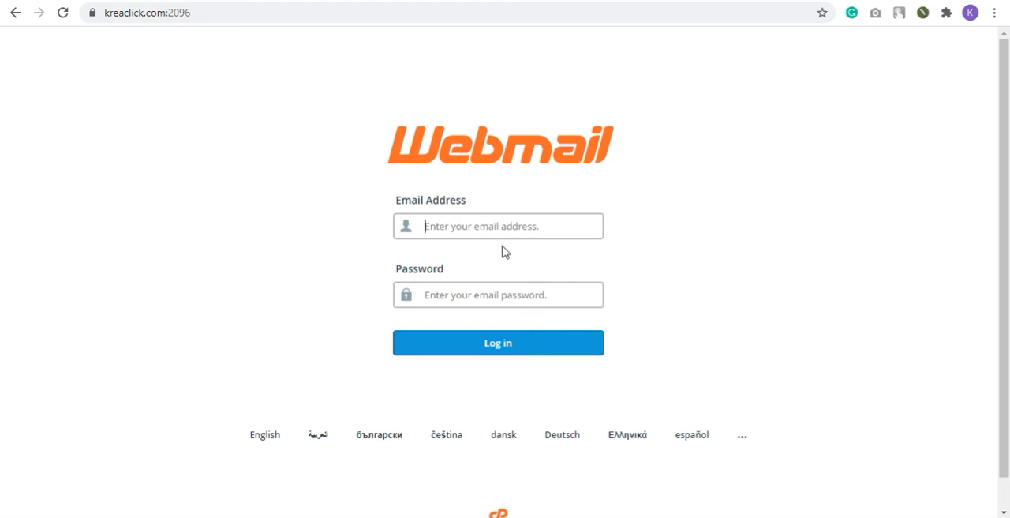
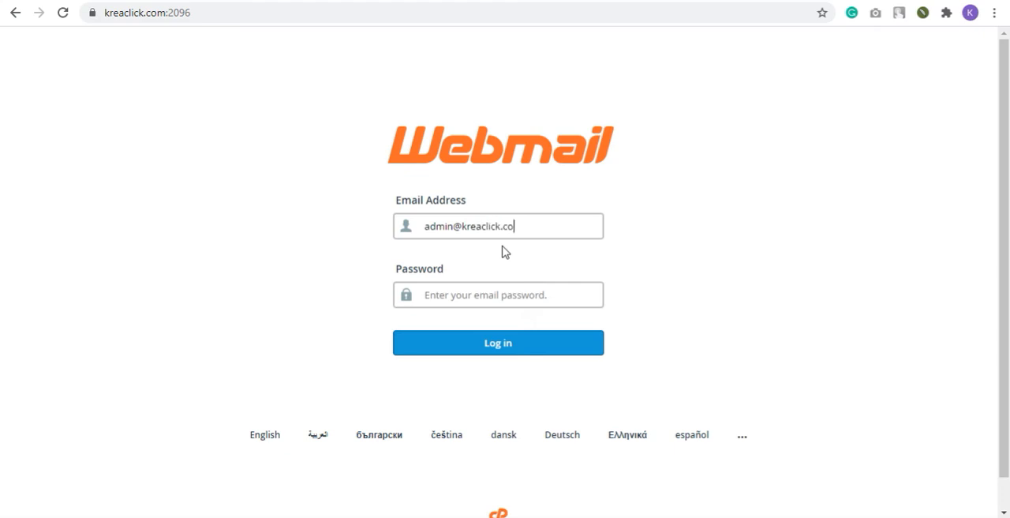
Log in to Webmail with the new admin account's email address and the account password
{"action": "type", "text": "••"}
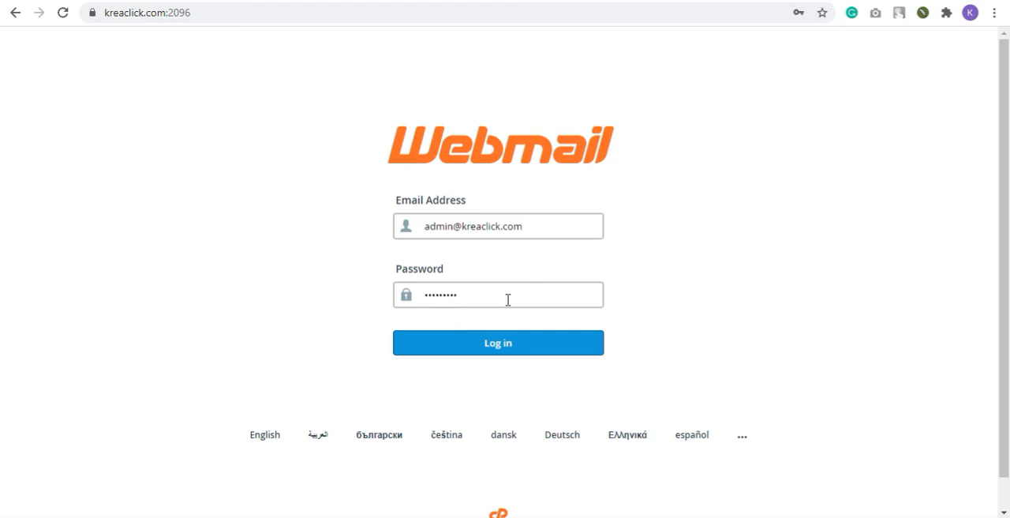
{"action": "left_click", "coordinate": [522, 344]}
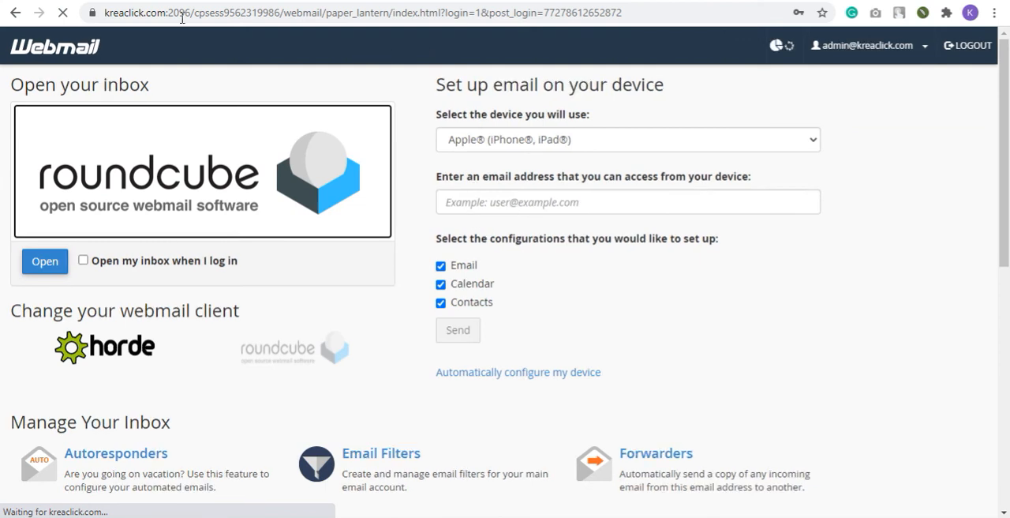
{"action": "left_click", "coordinate": [798, 252]}
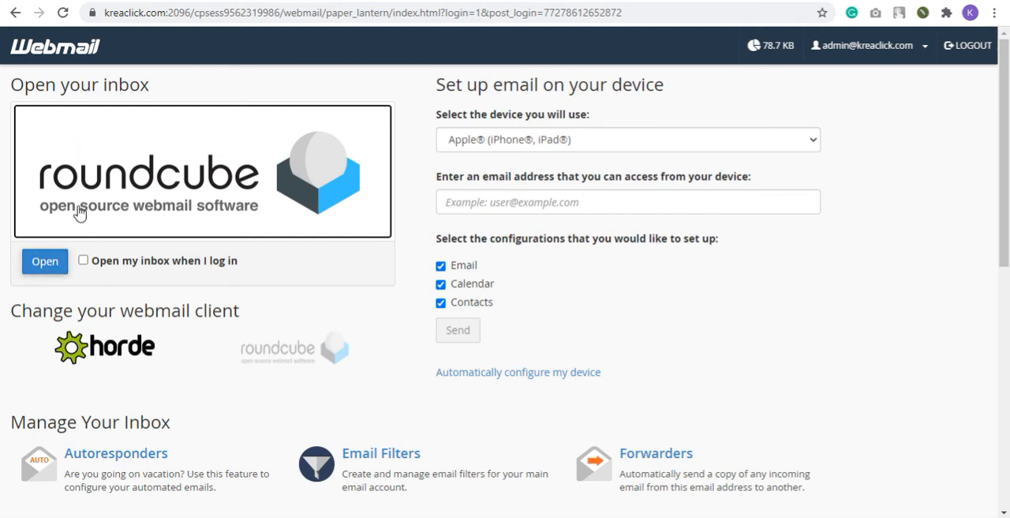
Set Webmail to open the inbox at every login and open the Roundcube inbox
{"action": "left_click", "coordinate": [83, 260]}
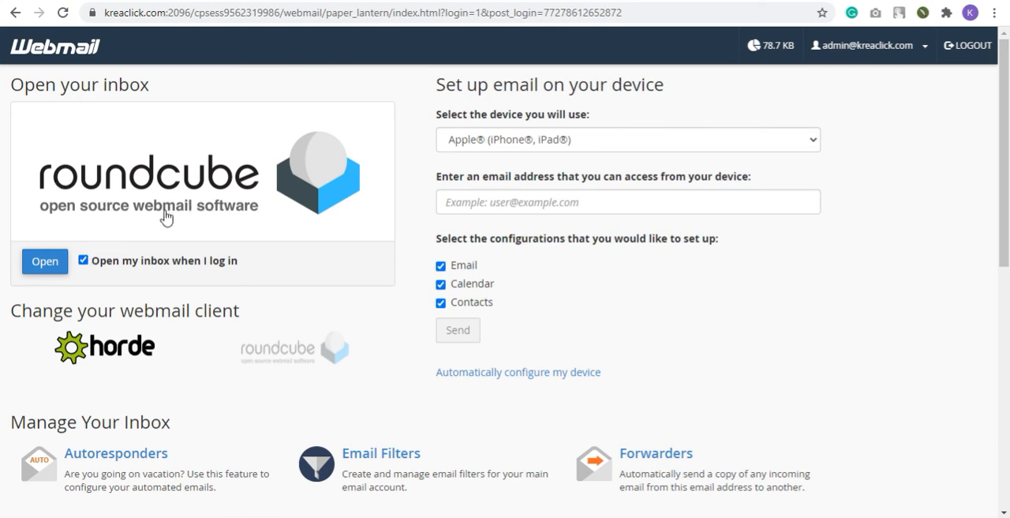
{"action": "left_click", "coordinate": [56, 266]}
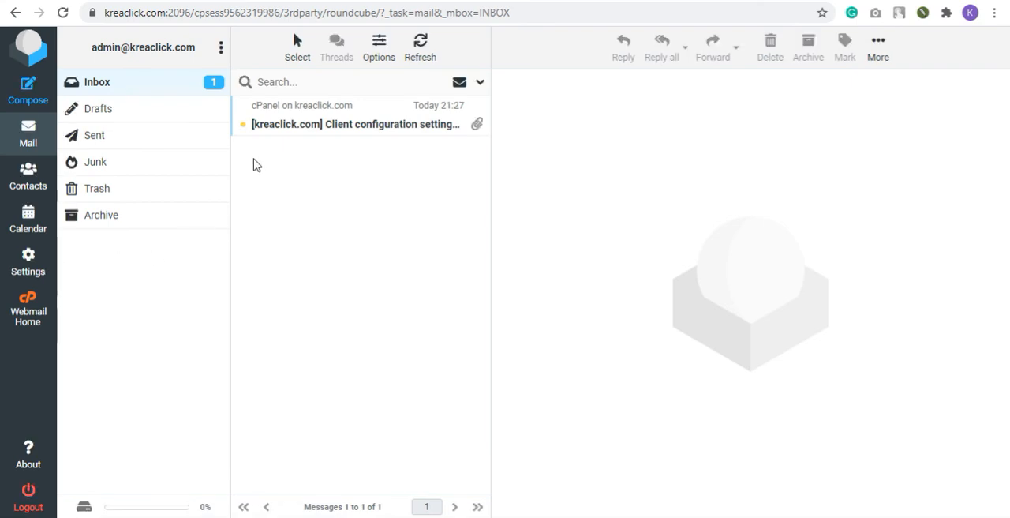
Highlight the account's email address and its domain part above the folder list to examine them
{"action": "left_click_drag", "start_coordinate": [91, 49], "coordinate": [195, 51]}
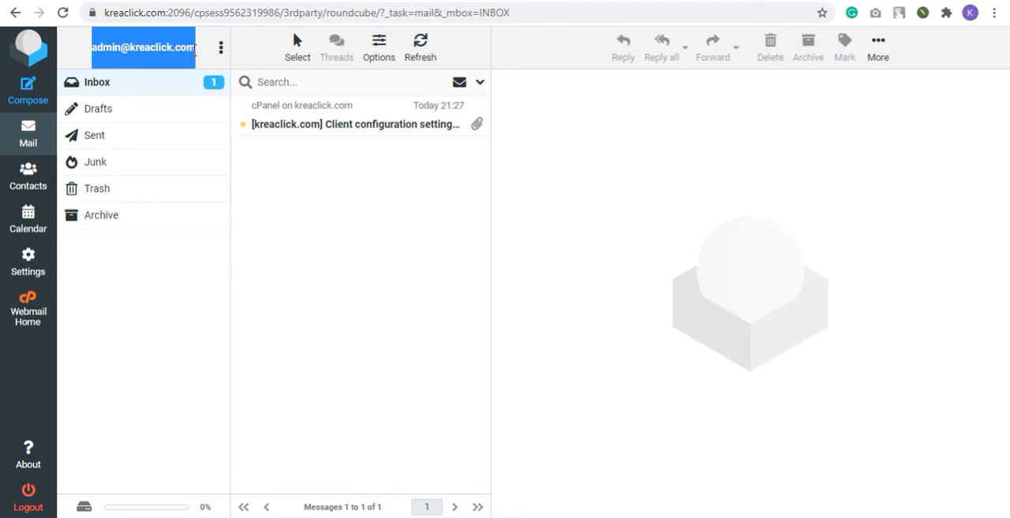
{"action": "left_click", "coordinate": [195, 50]}
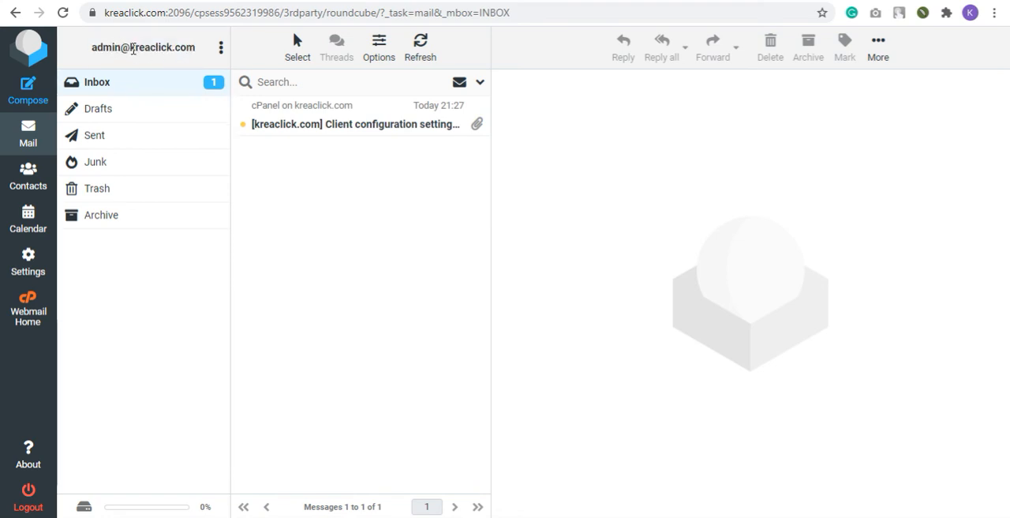
{"action": "left_click_drag", "start_coordinate": [131, 47], "coordinate": [196, 49]}
{"action": "left_click", "coordinate": [190, 238]}
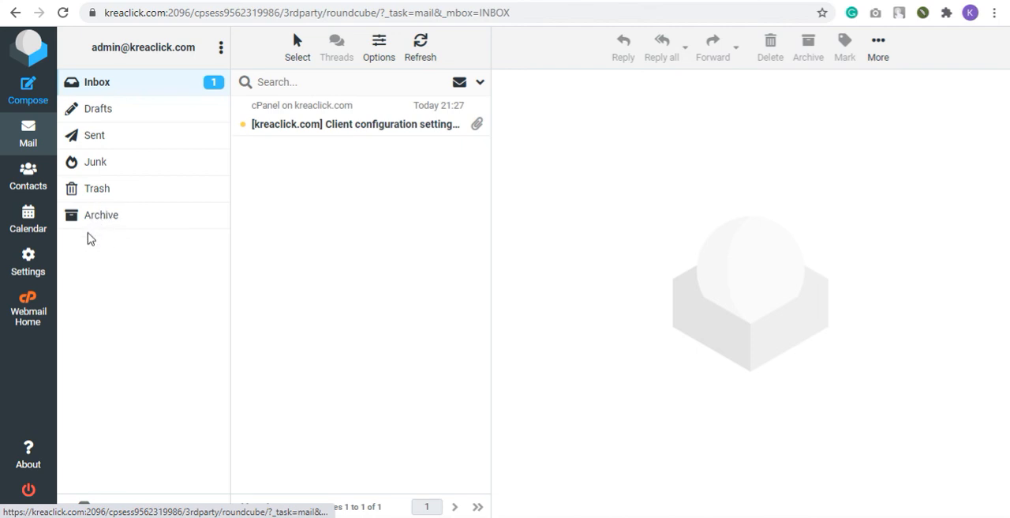
Open a blank new message, look over its subject and body fields, and return to the mailbox
{"action": "left_click", "coordinate": [35, 101]}
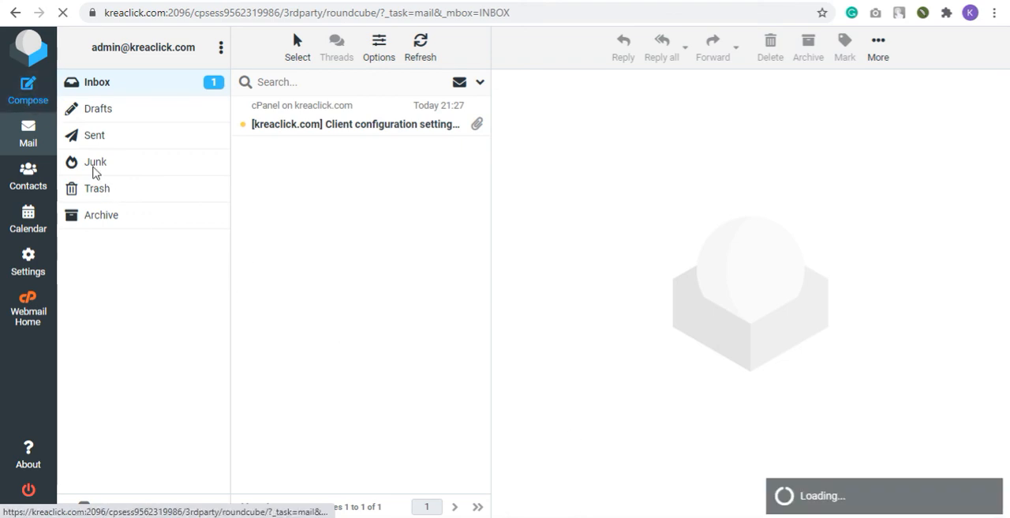
{"action": "left_click", "coordinate": [35, 105]}
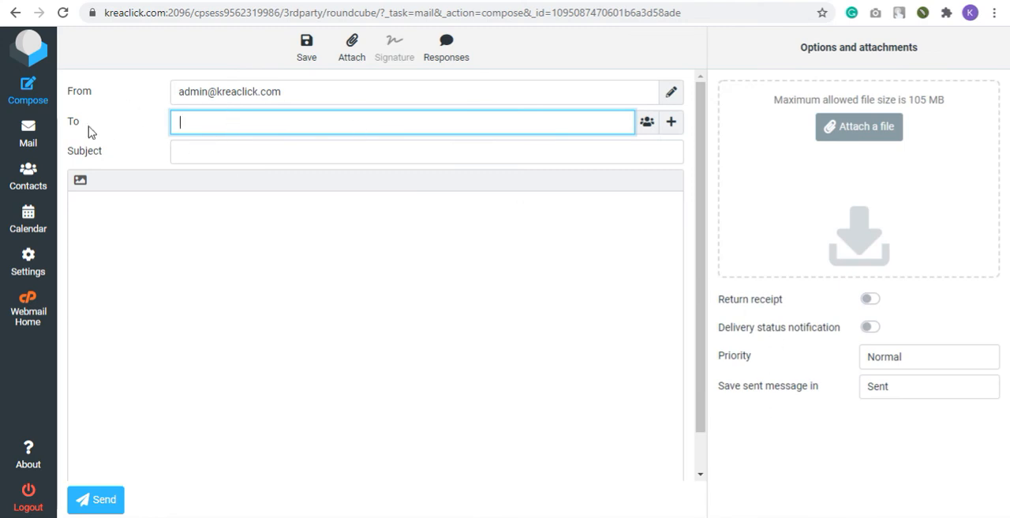
{"action": "left_click", "coordinate": [206, 151]}
{"action": "left_click", "coordinate": [359, 264]}
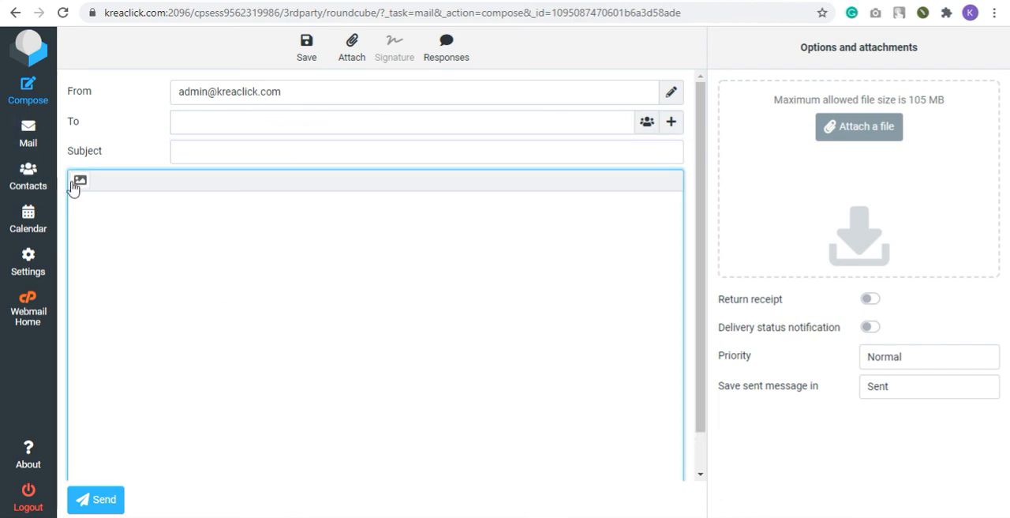
{"action": "left_click", "coordinate": [28, 134]}
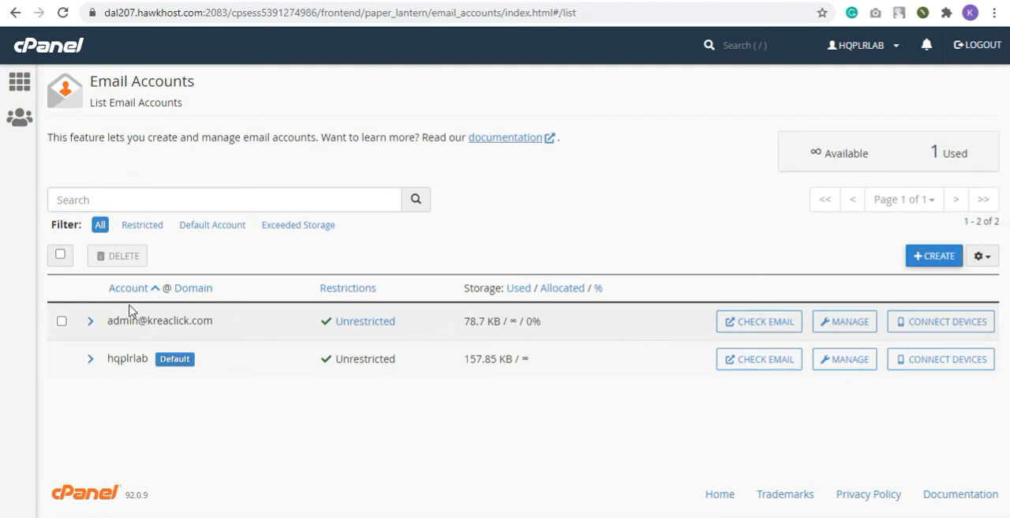
Switch to the cPanel Email Accounts list and open the kreaclick.com admin account's mailbox from there
{"action": "left_click", "coordinate": [752, 330]}
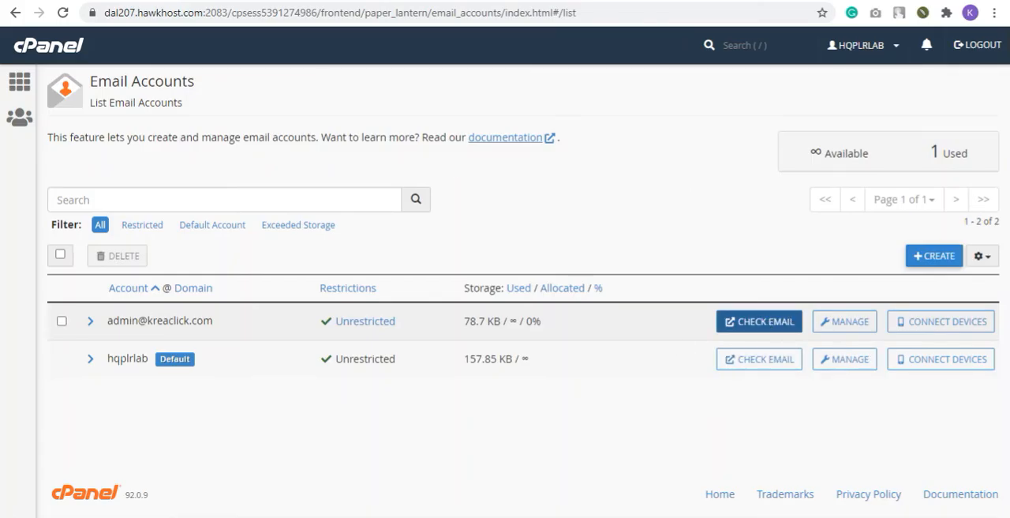
{"action": "left_click", "coordinate": [759, 321]}
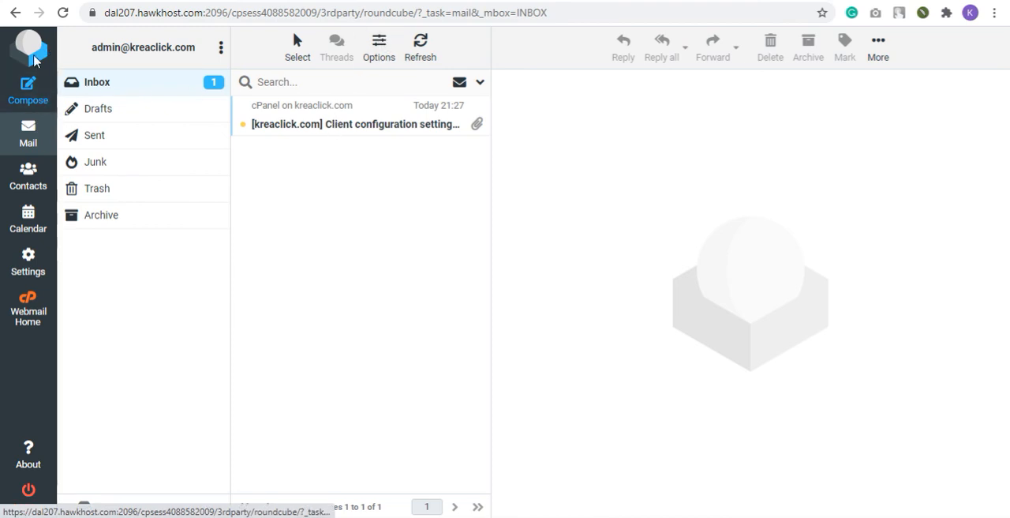
Open the client configuration settings message in full, look through its mail server settings, and return to the inbox
{"action": "left_click", "coordinate": [355, 126]}
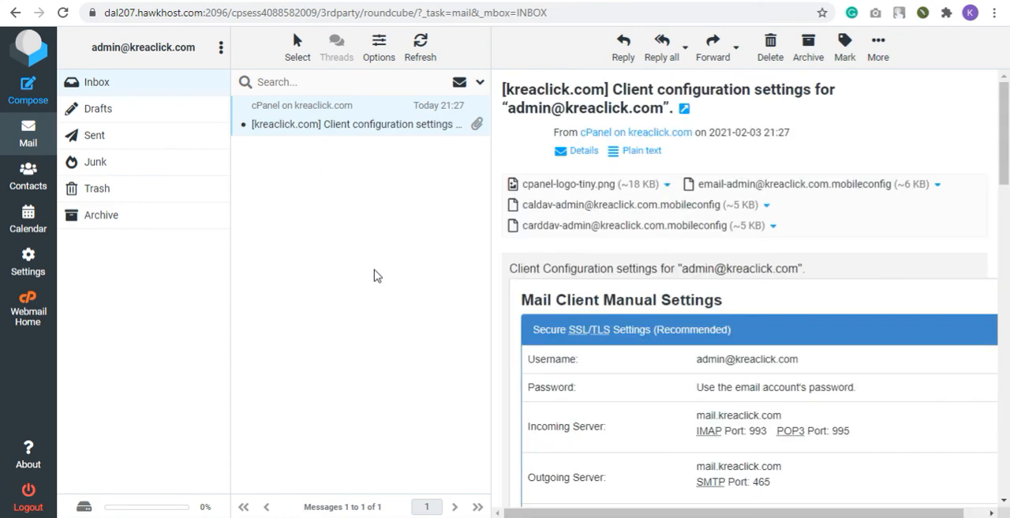
{"action": "scroll", "coordinate": [710, 304], "scroll_direction": "down", "scroll_amount": 4}
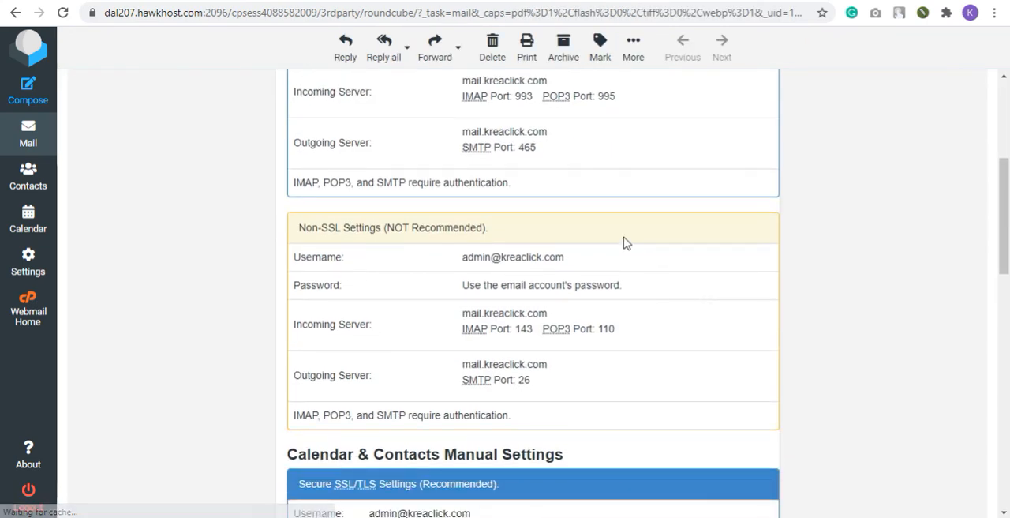
{"action": "scroll", "coordinate": [620, 244], "scroll_direction": "down", "scroll_amount": 3}
{"action": "scroll", "coordinate": [611, 243], "scroll_direction": "up", "scroll_amount": 7}
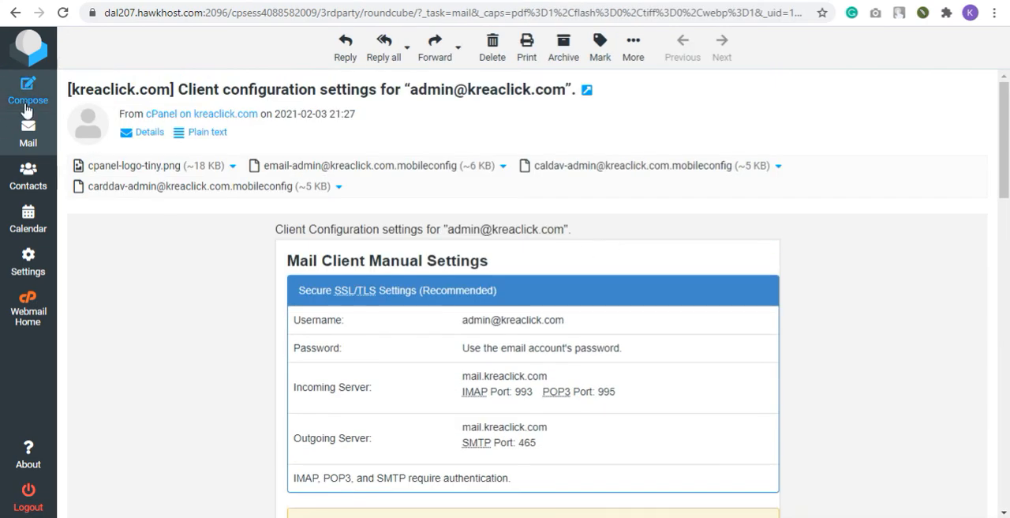
{"action": "left_click", "coordinate": [28, 135]}
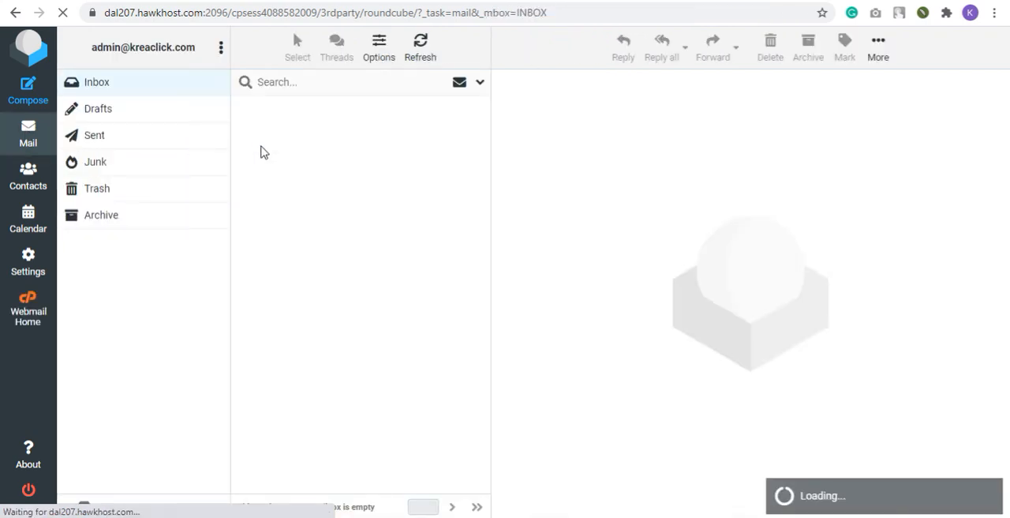